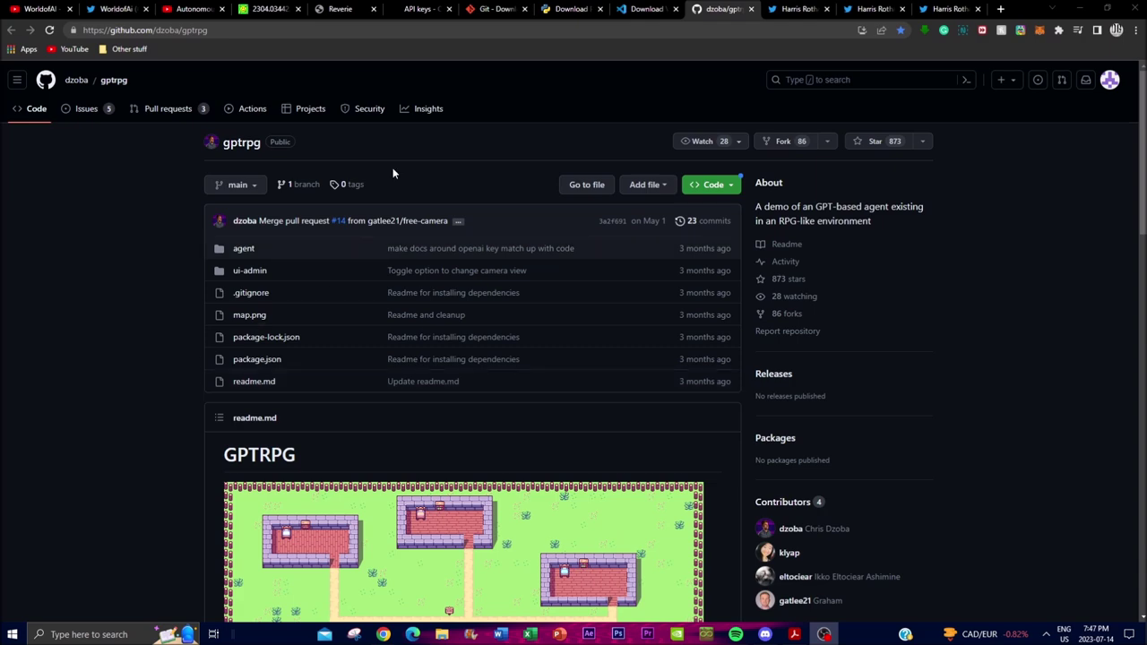
click(414, 9)
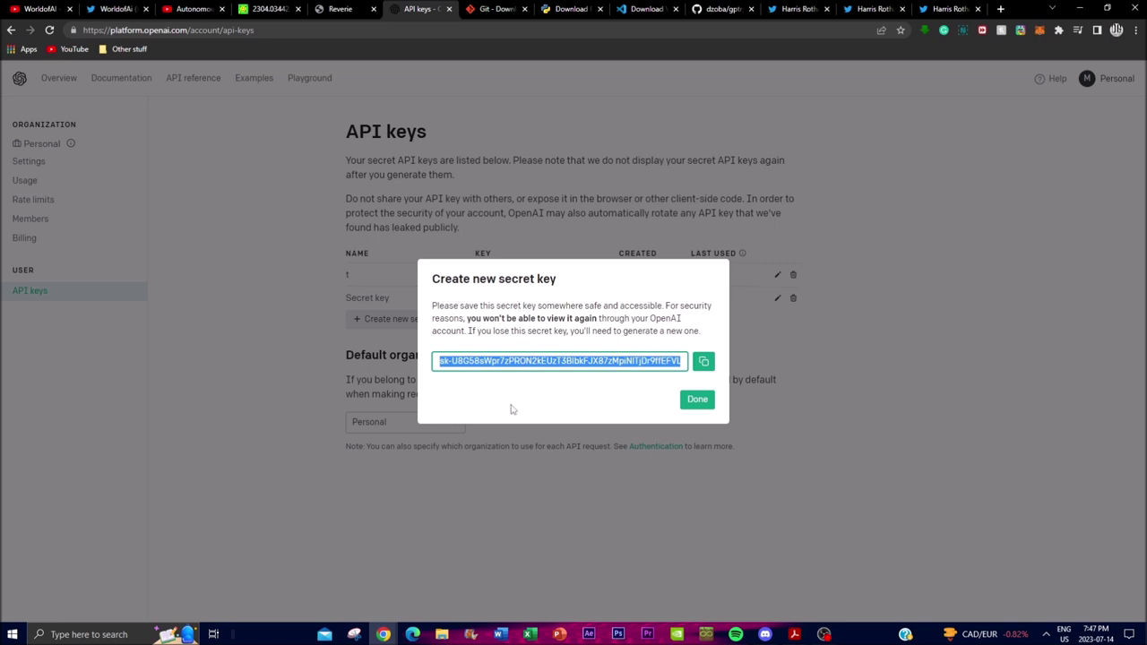
click(484, 9)
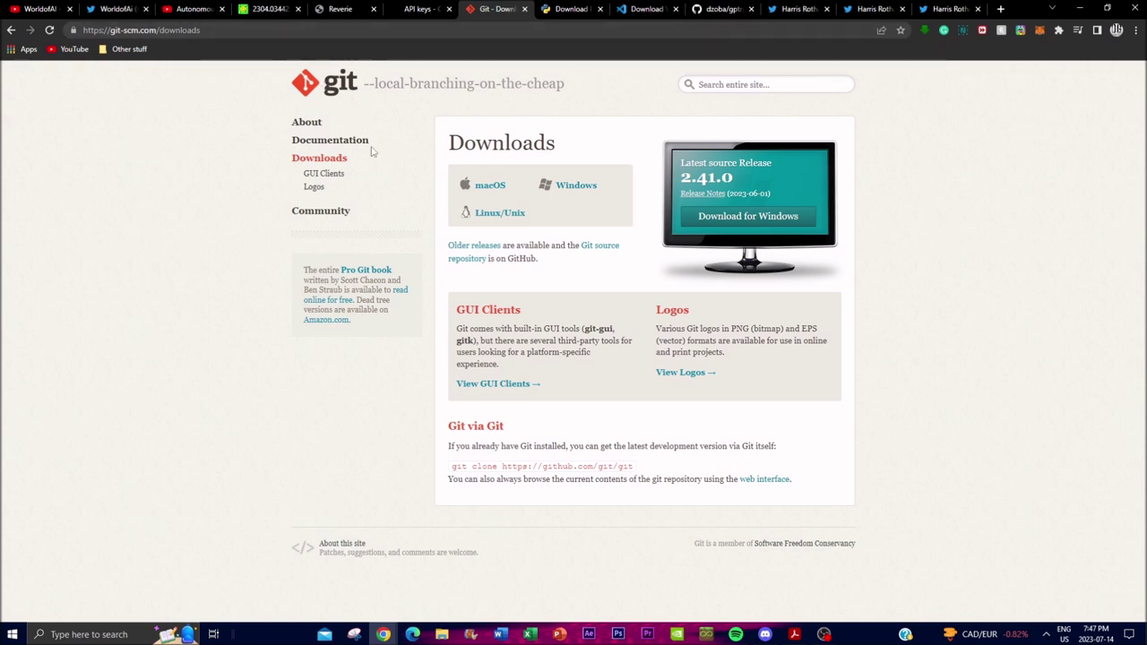
click(570, 9)
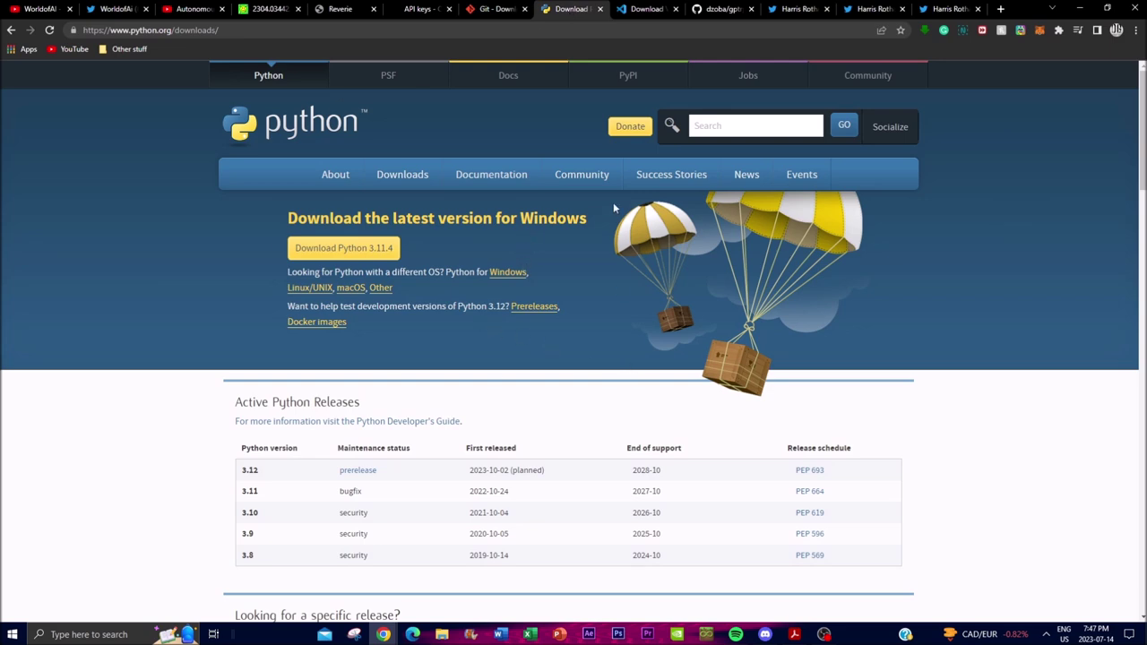
click(629, 9)
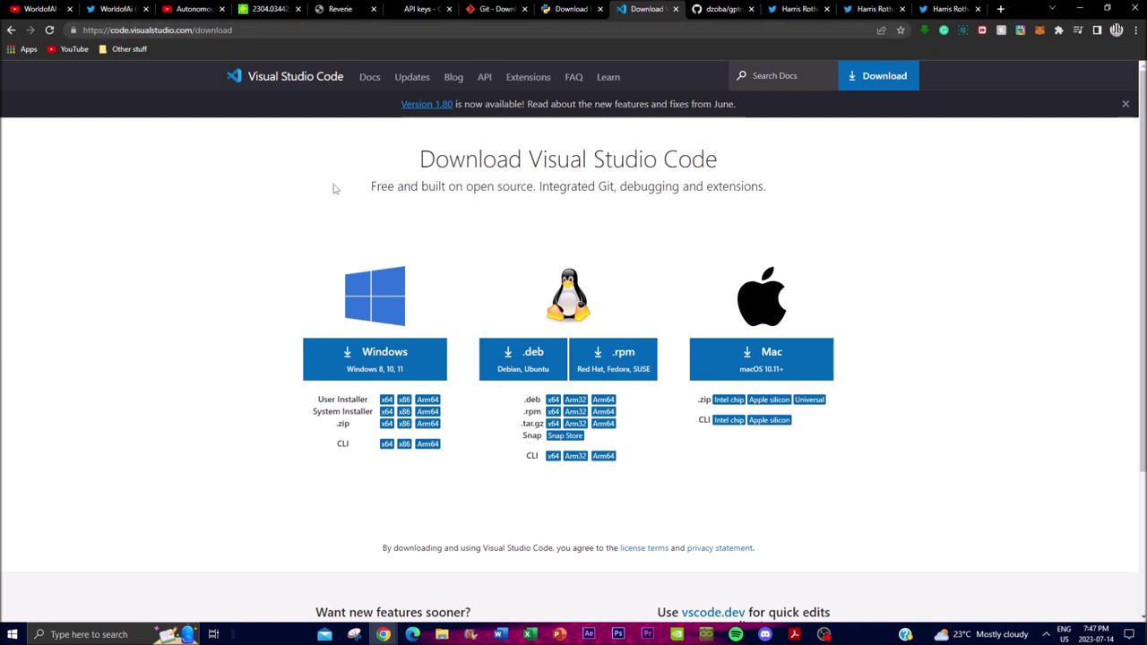
click(713, 8)
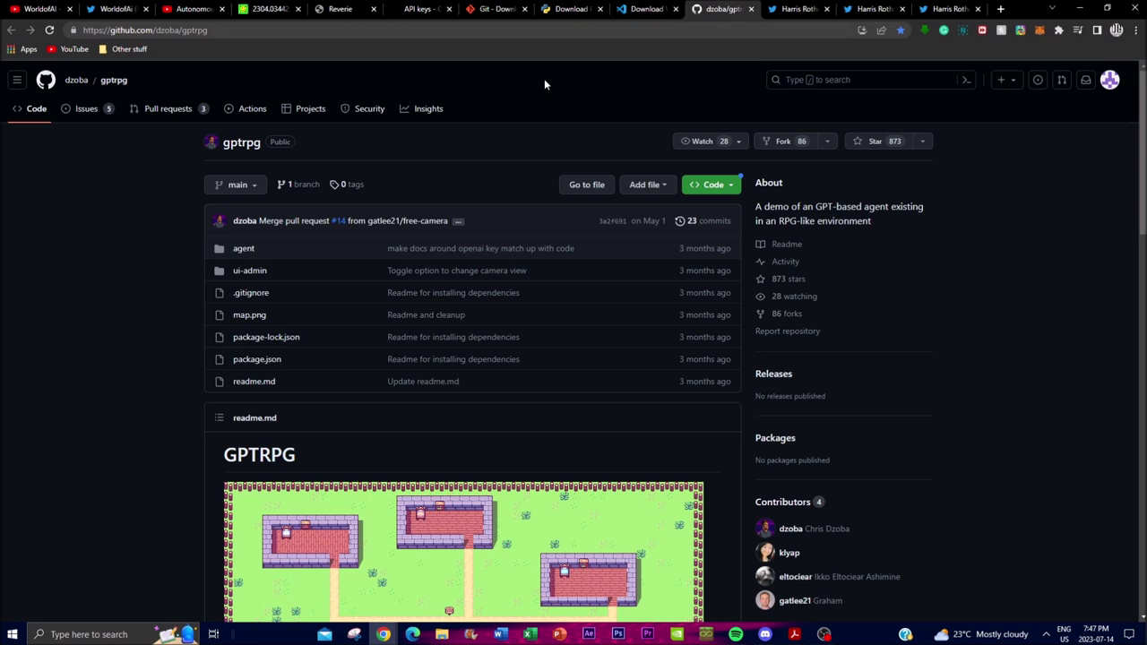
Copy the repository's HTTPS URL and run git clone with it in Command Prompt
click(722, 190)
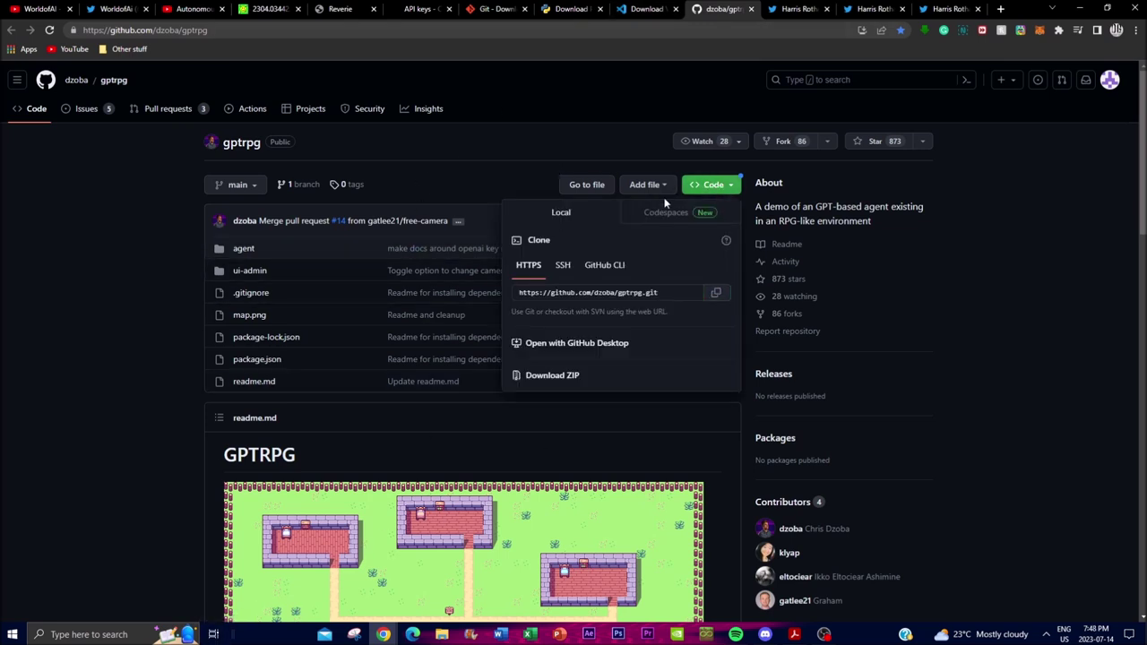
click(716, 293)
click(107, 634)
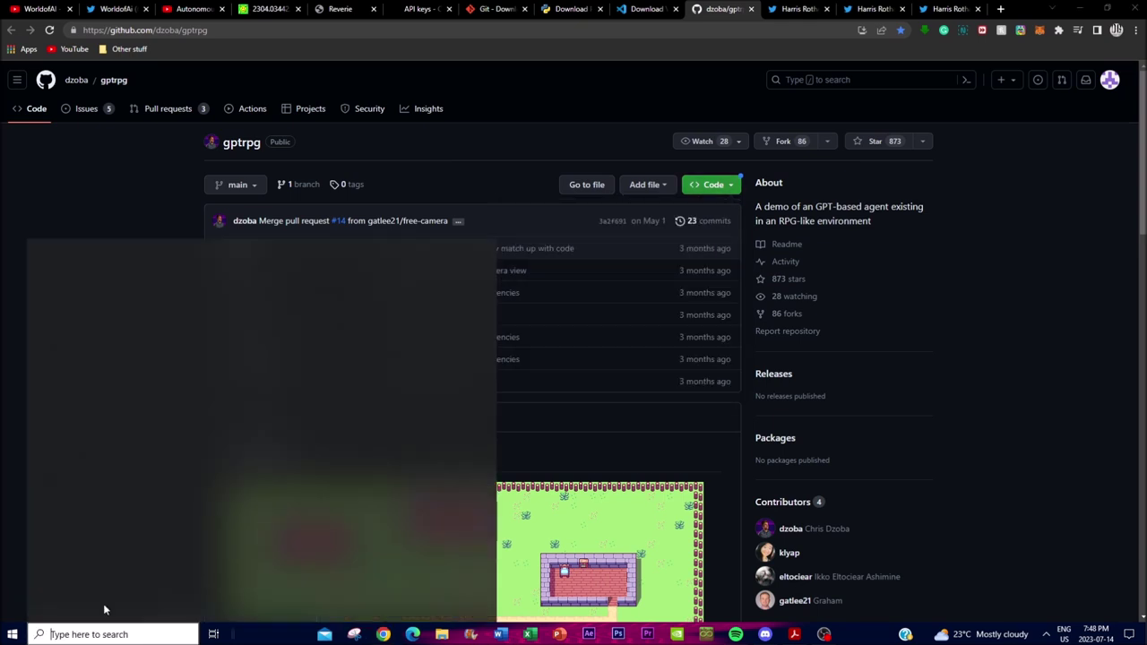
click(123, 408)
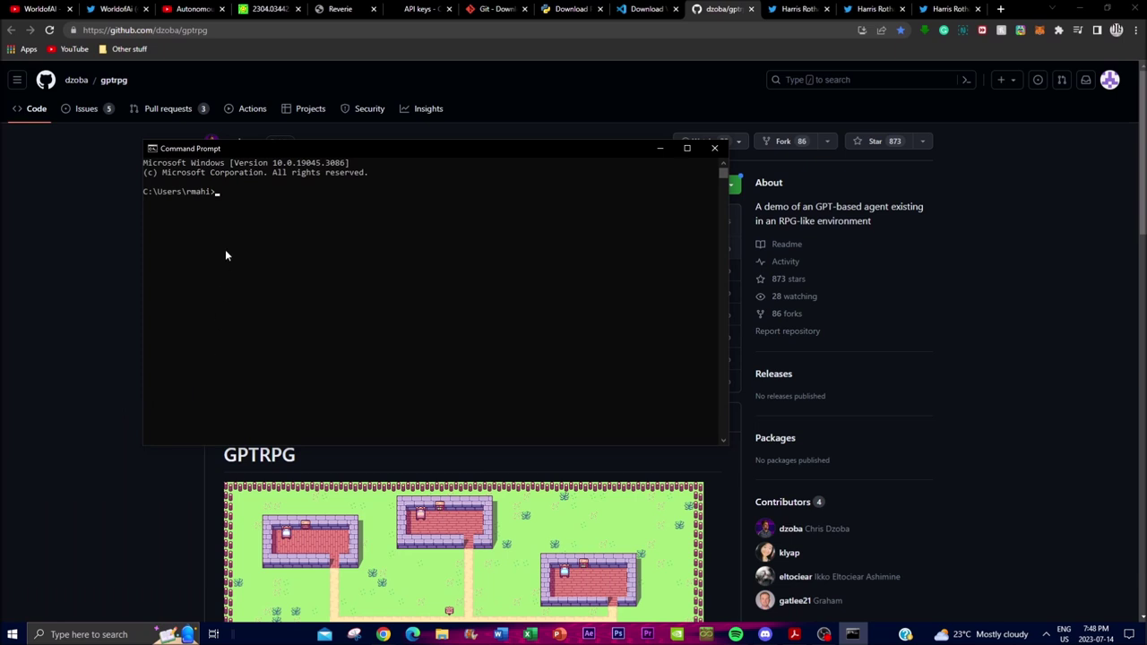
drag(374, 149, 385, 259)
text(git clone)
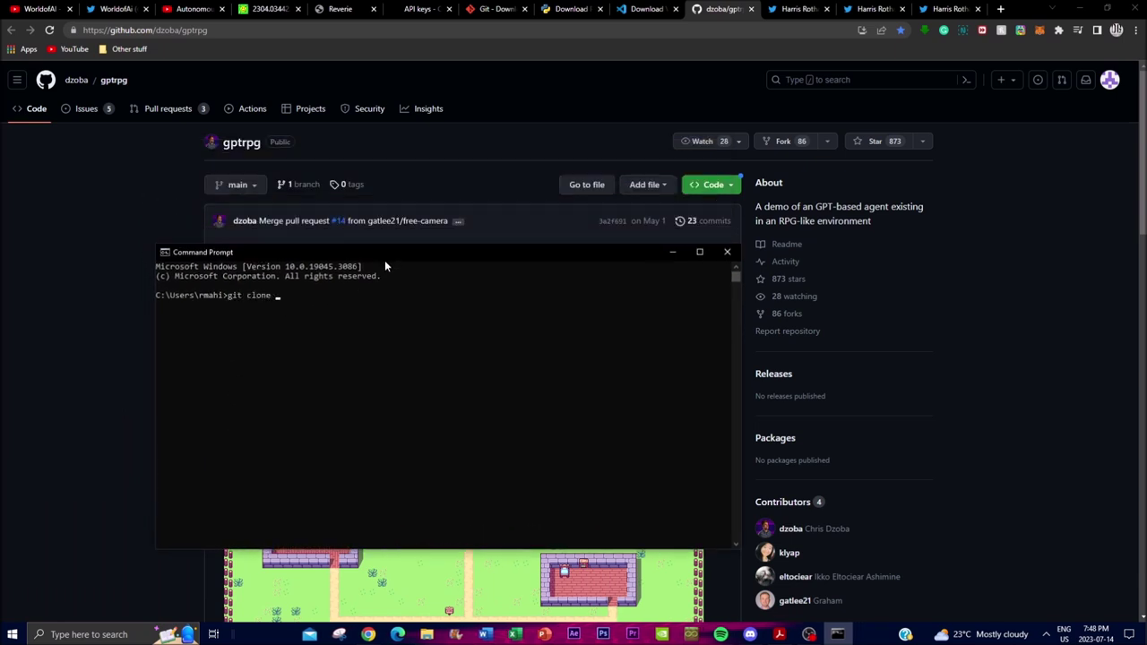
key(ctrl+v)
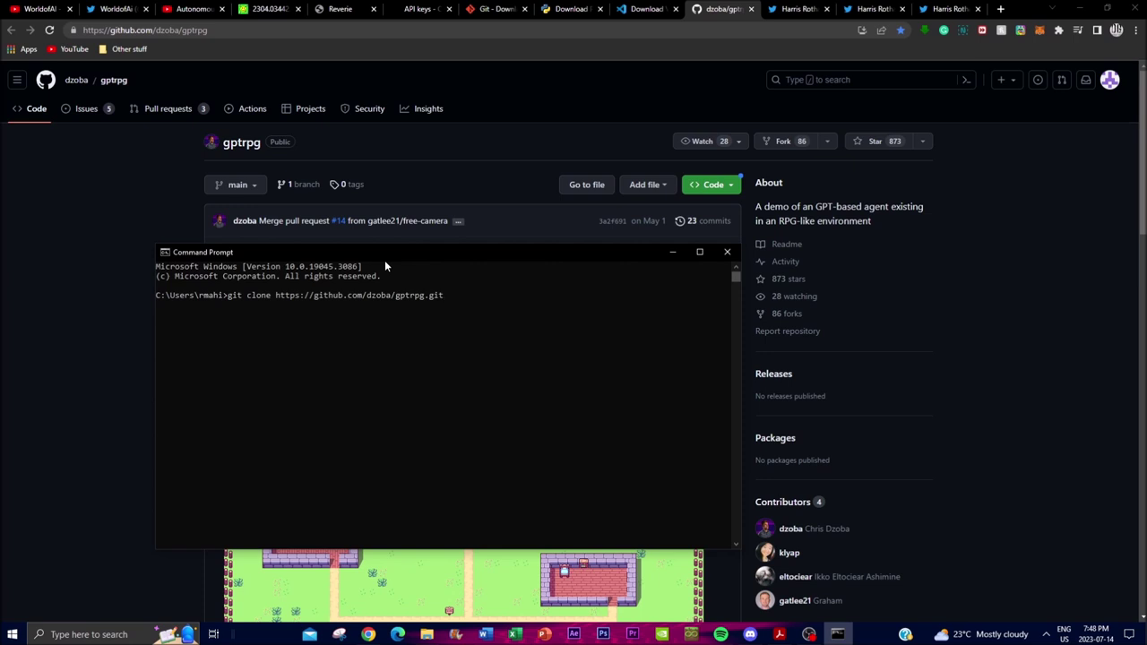
key(Return)
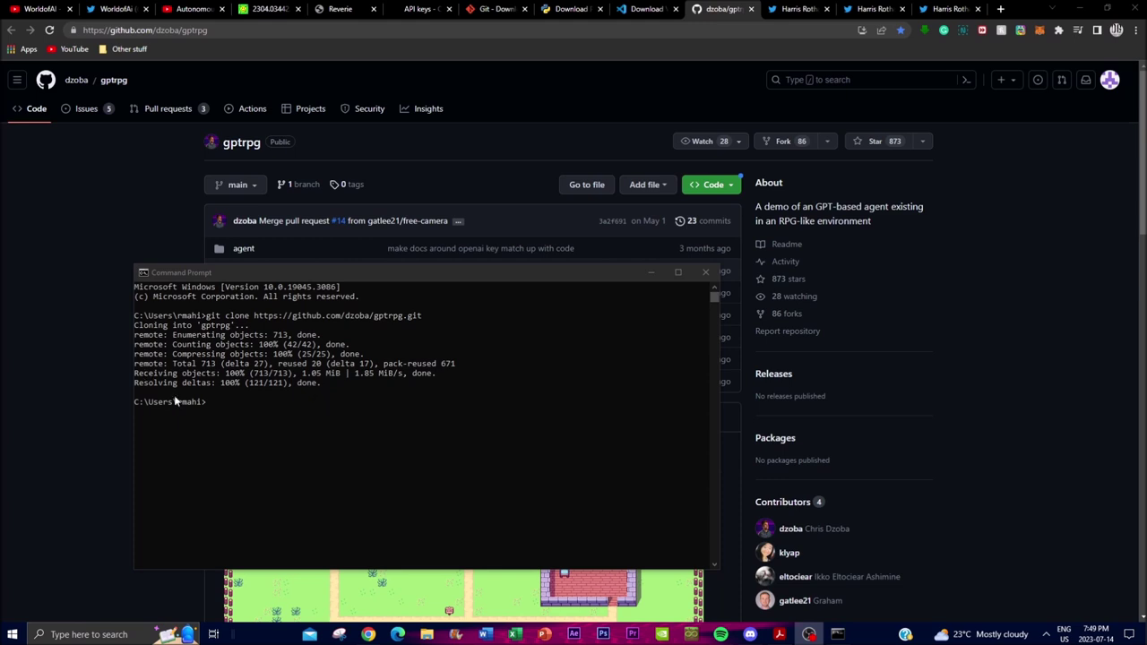
Change into the newly cloned gptrpg folder with cd gptrpg
click(215, 403)
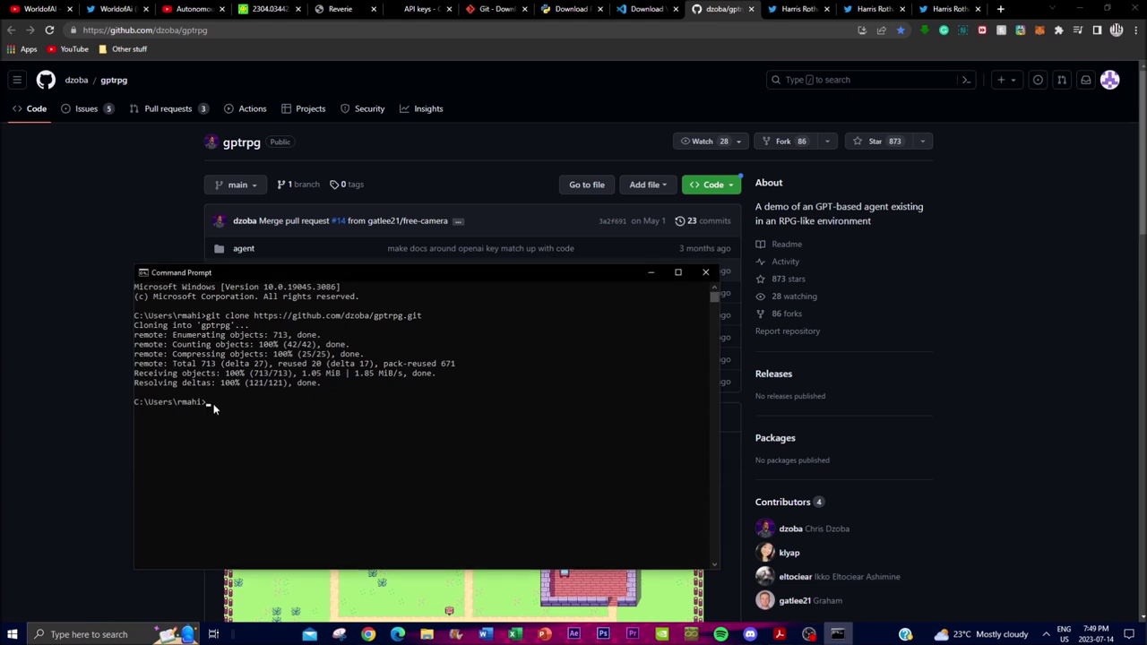
text(cd gptrpg)
key(Return)
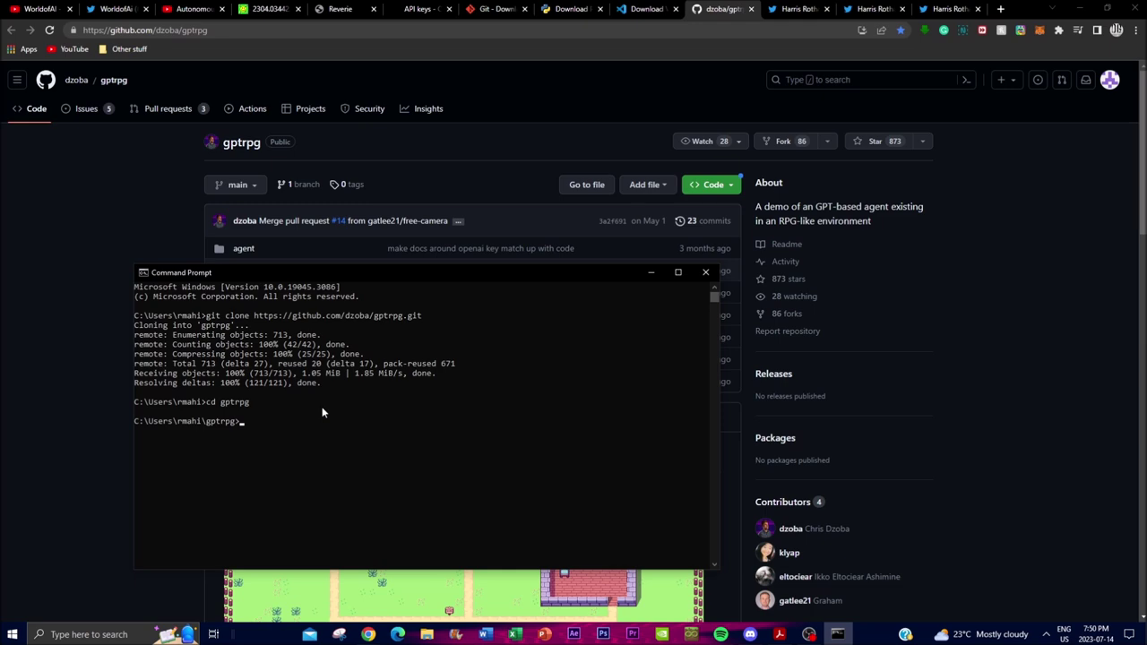
Scroll the gptrpg README to the Running section and highlight the node 16.19.0 requirement
click(134, 291)
scroll(256, 365, down, 7)
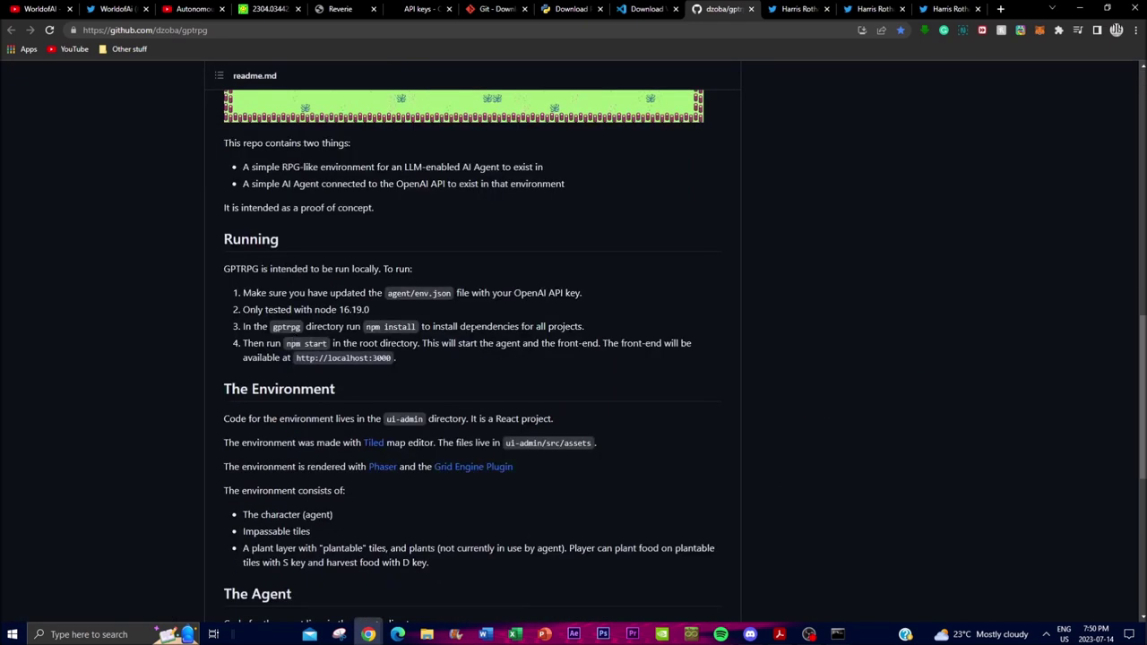
drag(369, 310, 327, 309)
click(327, 309)
drag(376, 309, 301, 309)
click(301, 309)
click(99, 635)
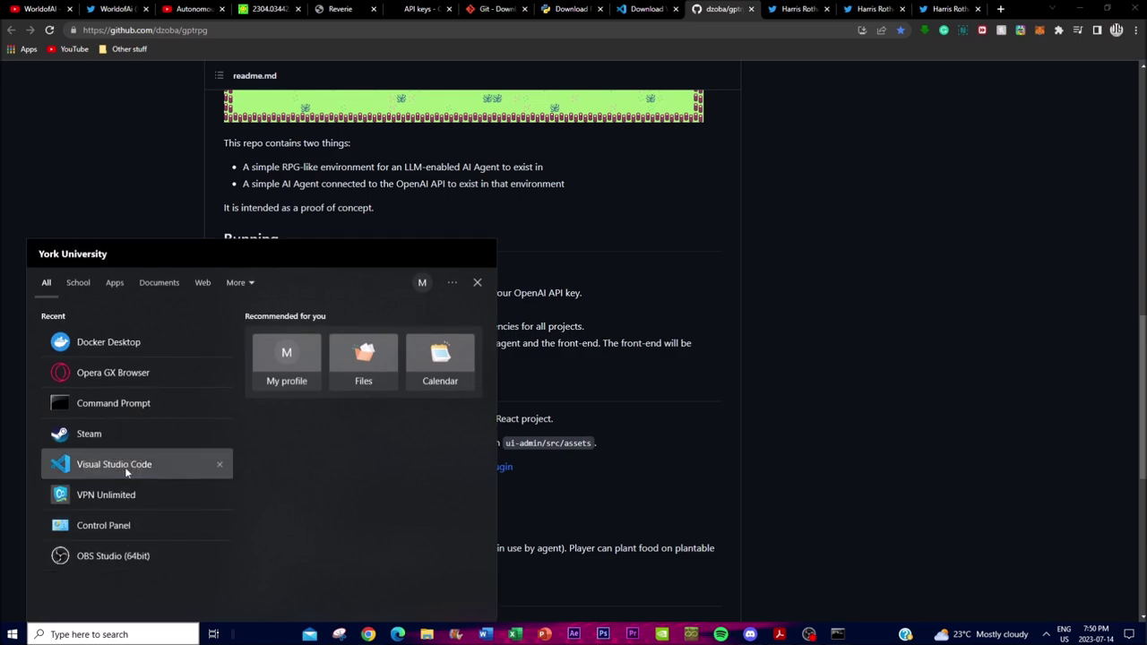
Launch VS Code, open the cloned gptrpg folder via Open Folder, and resize the window
click(126, 470)
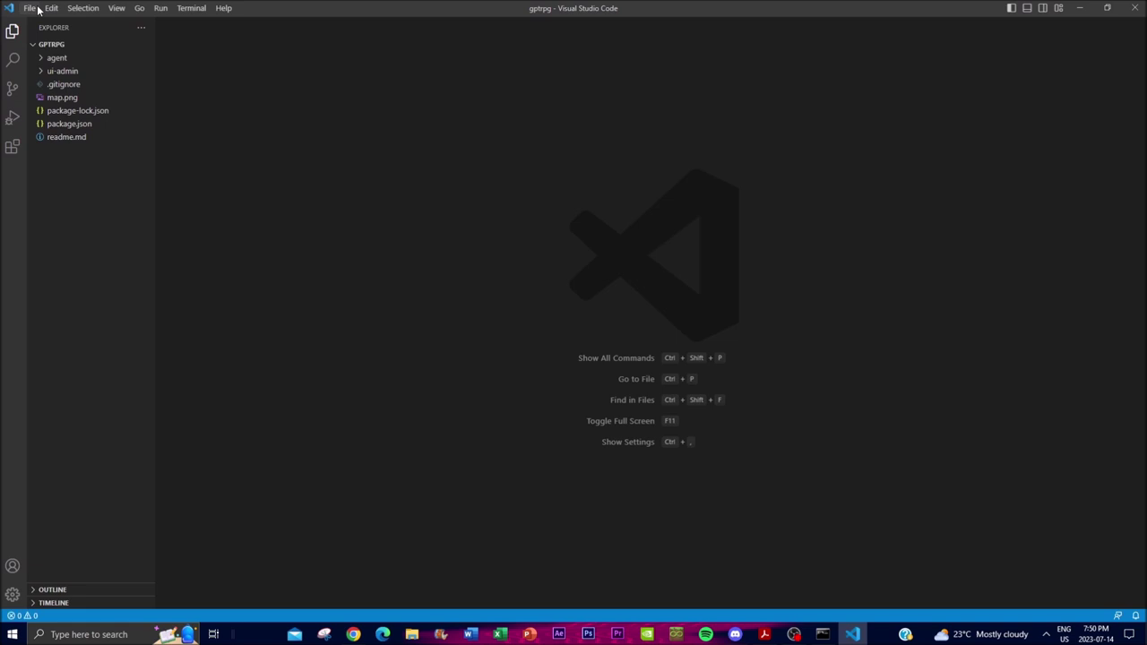
click(30, 8)
click(60, 96)
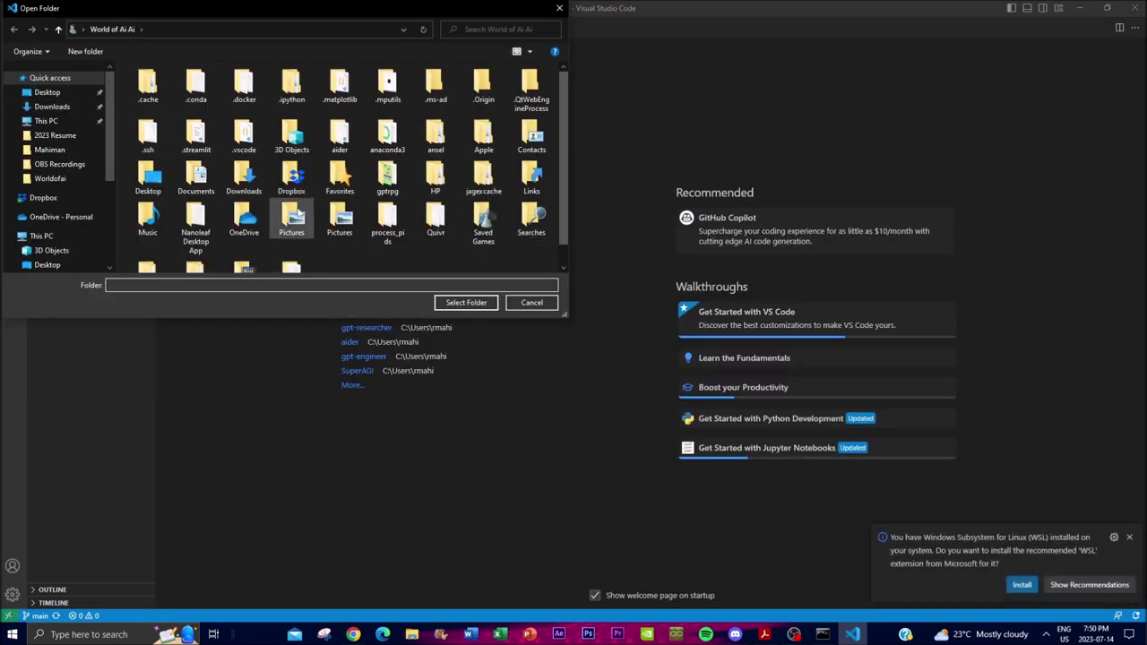
scroll(198, 224, down, 1)
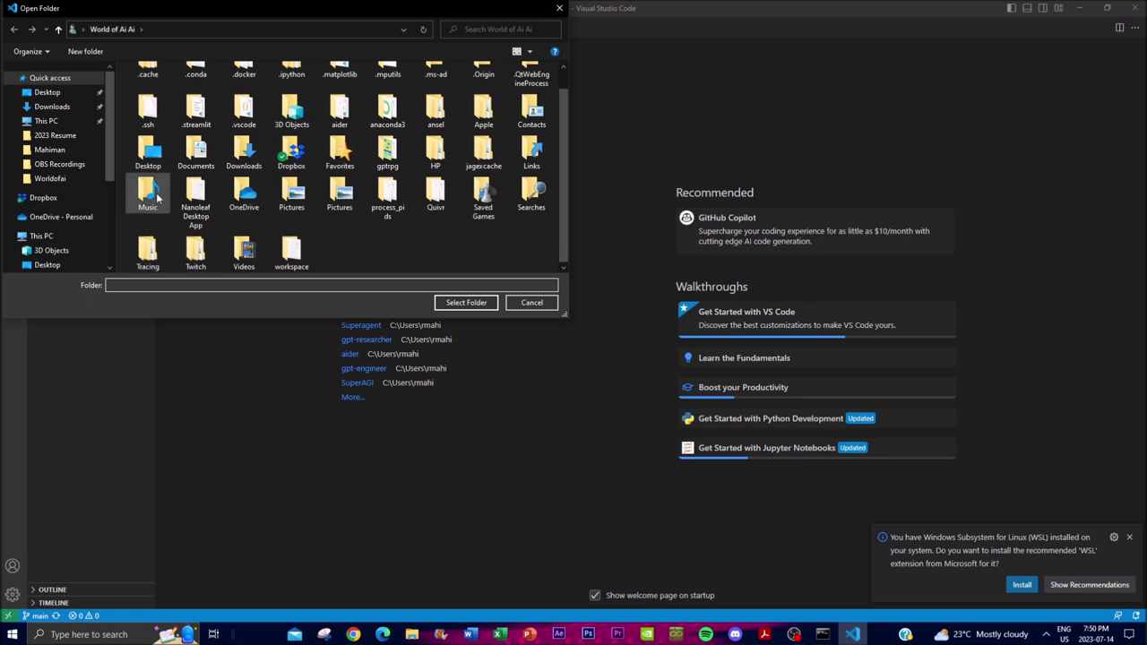
scroll(171, 215, up, 1)
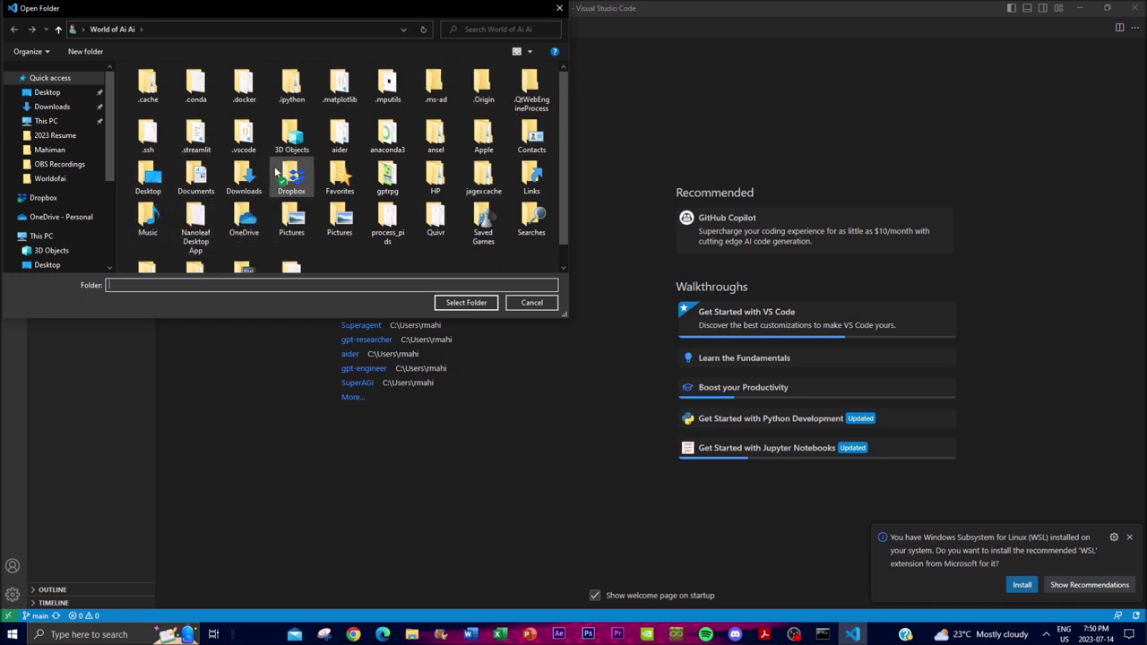
click(389, 179)
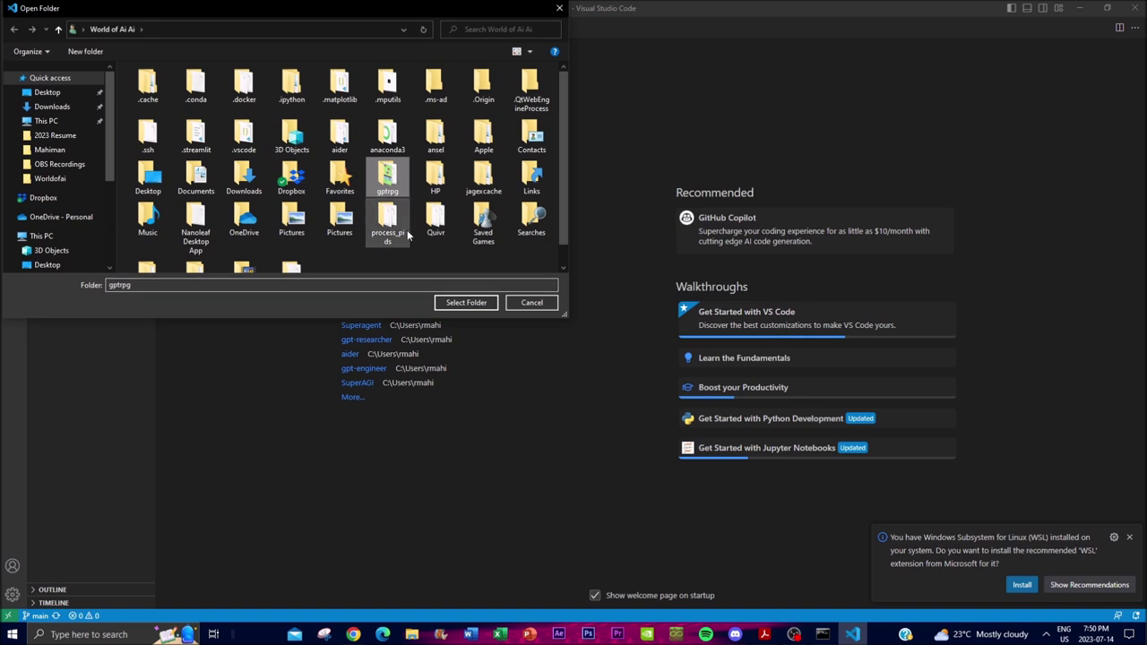
click(457, 303)
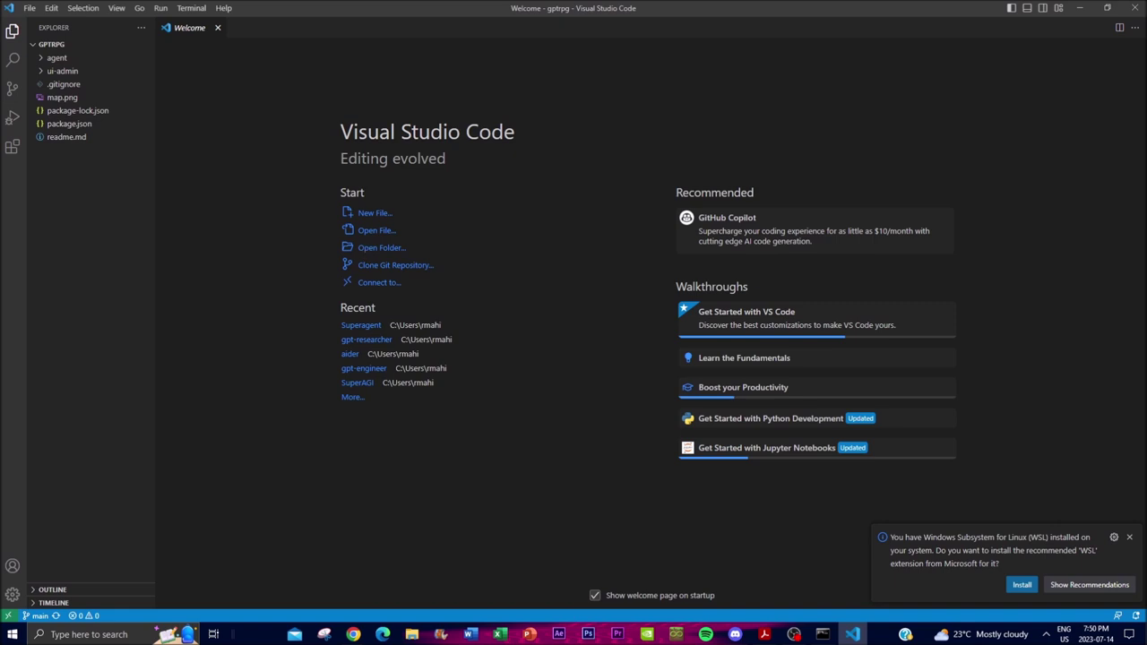
key(alt+Tab)
drag(400, 12, 473, 101)
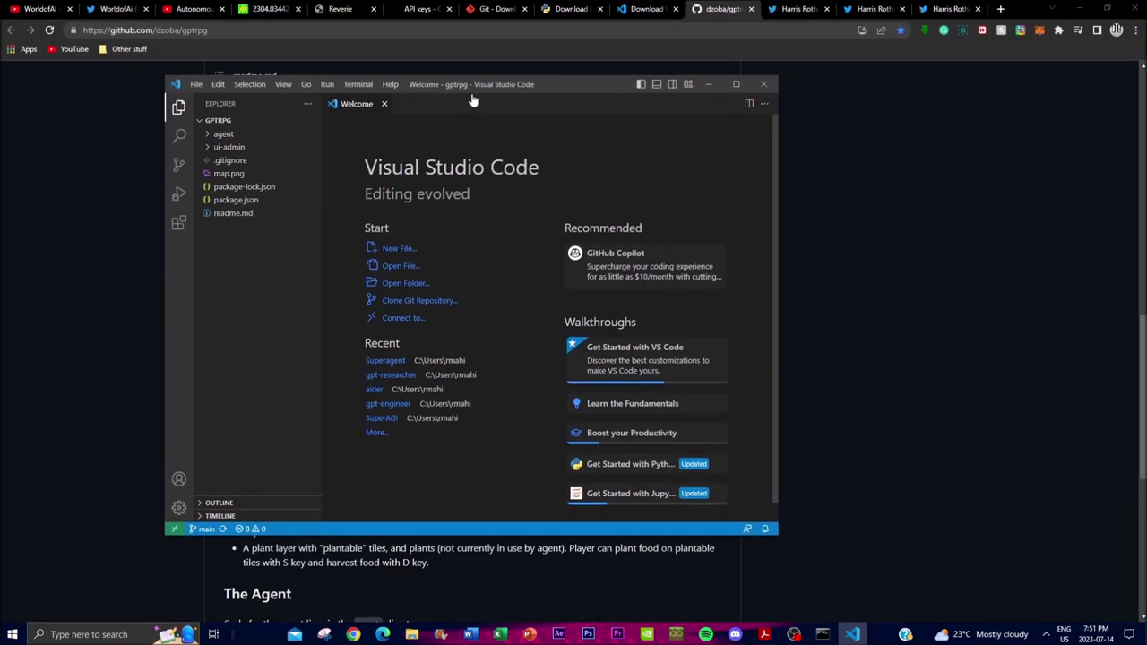
Copy the new OpenAI secret API key and return to the gptrpg project in VS Code
click(413, 9)
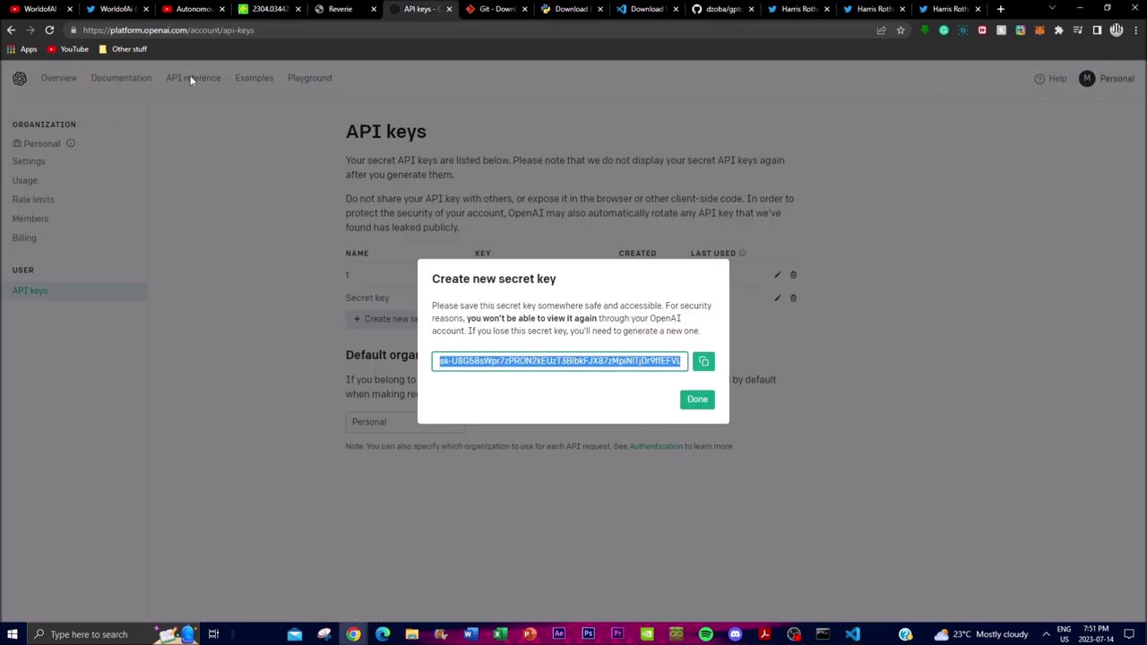
click(705, 361)
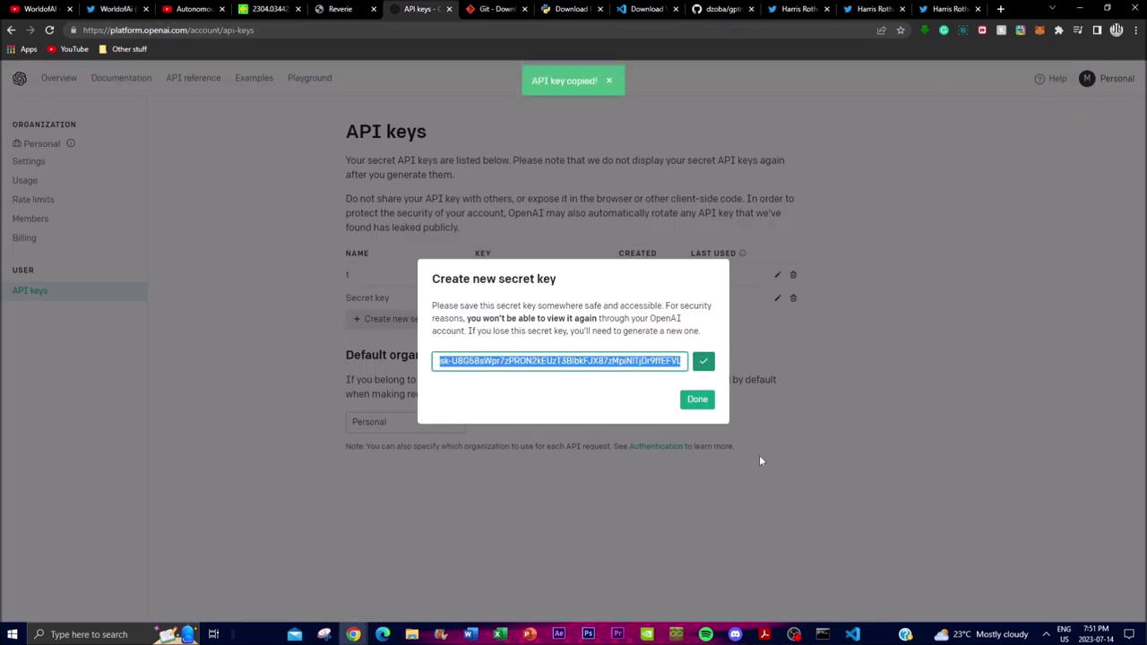
click(855, 634)
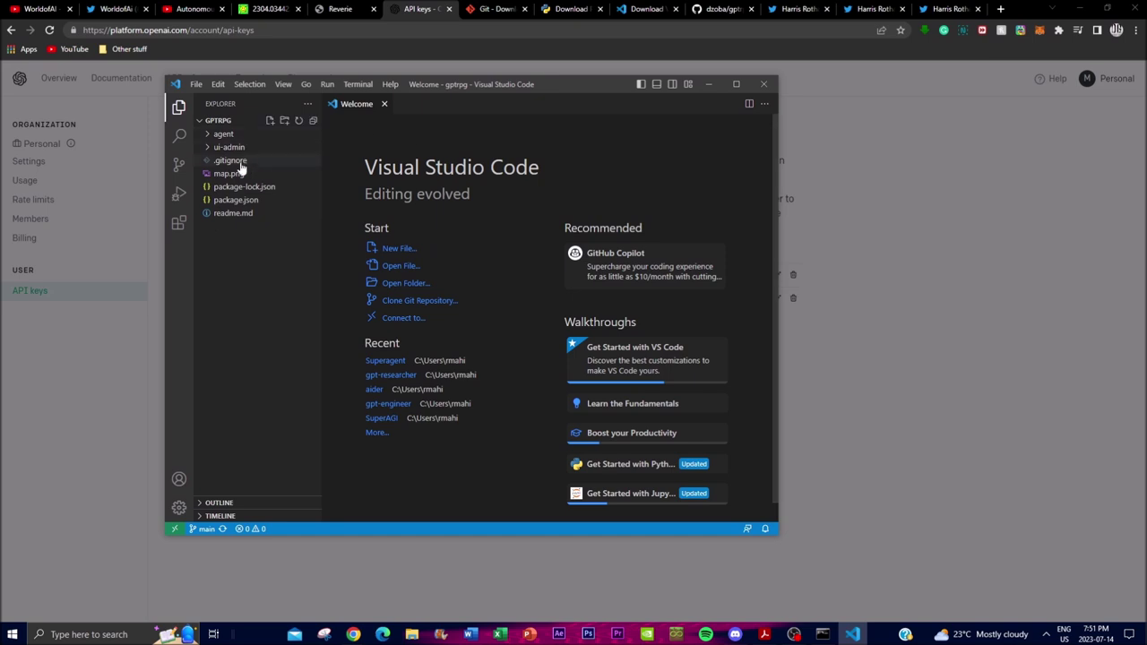
Paste the API key over 'Your Key Here' in agent/env.example.json and save
click(722, 9)
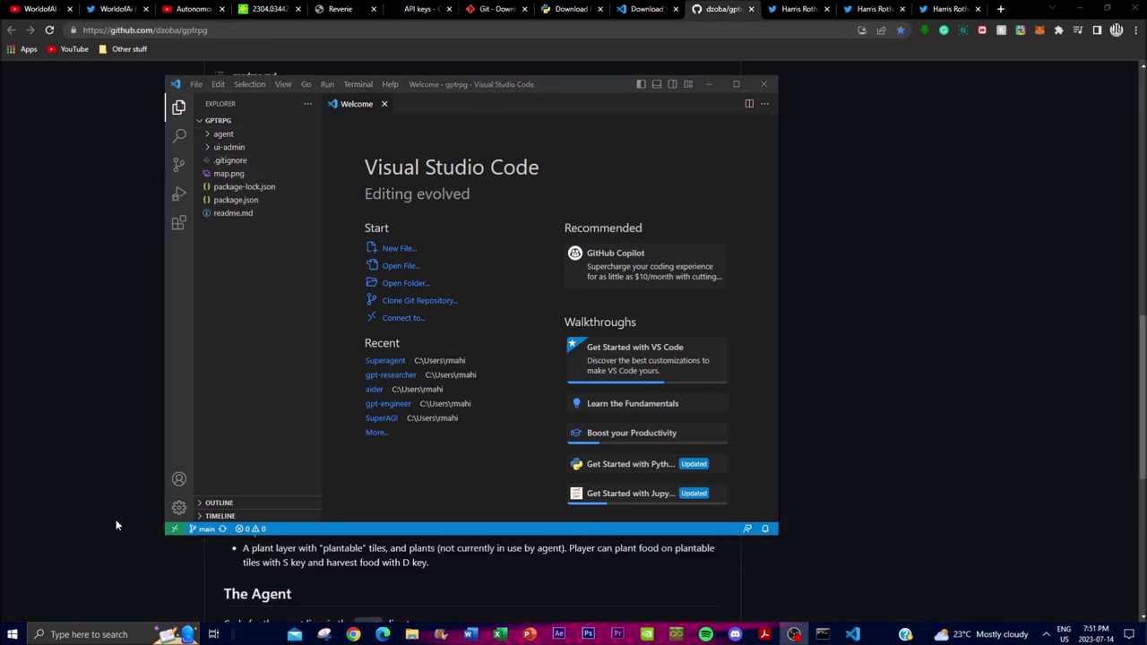
click(223, 134)
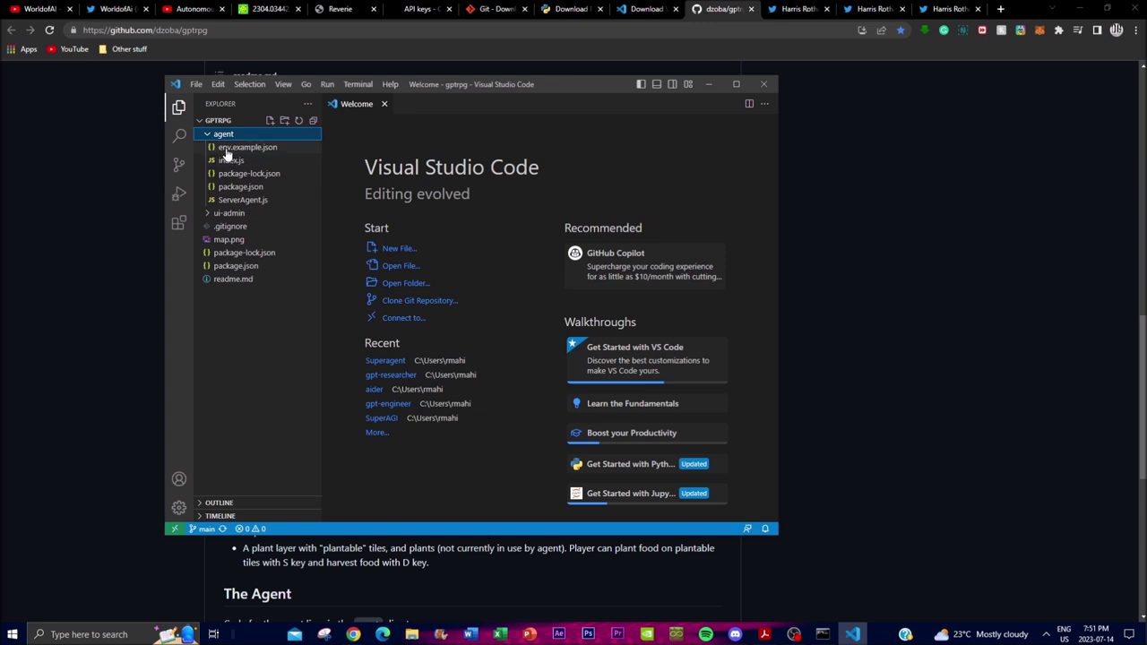
click(228, 150)
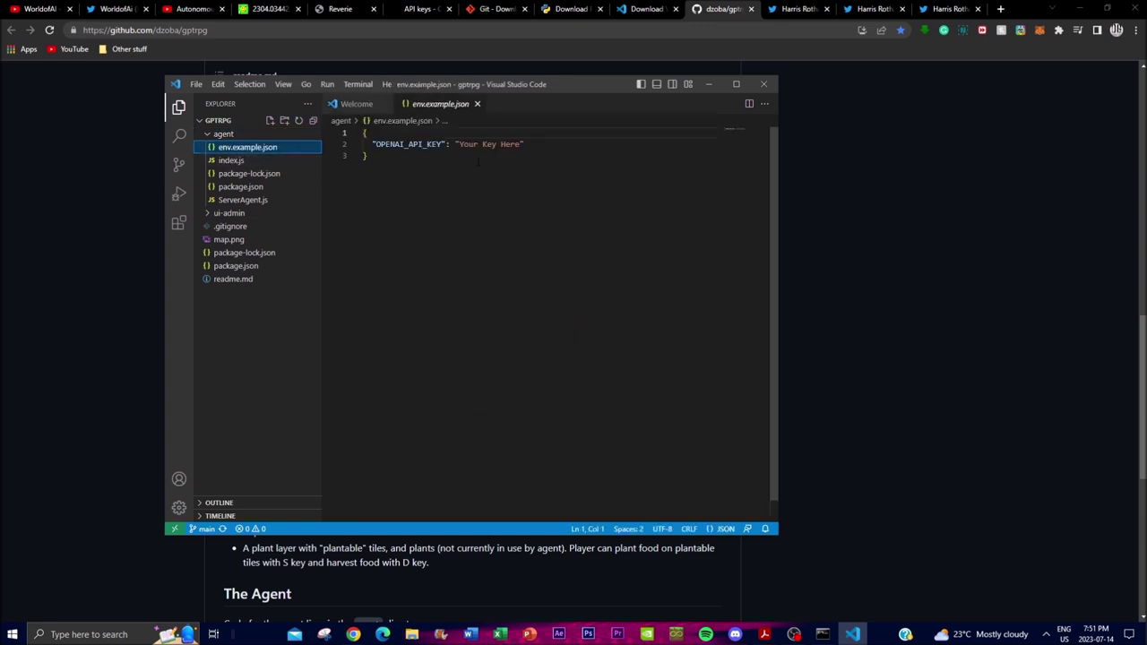
drag(522, 144, 460, 144)
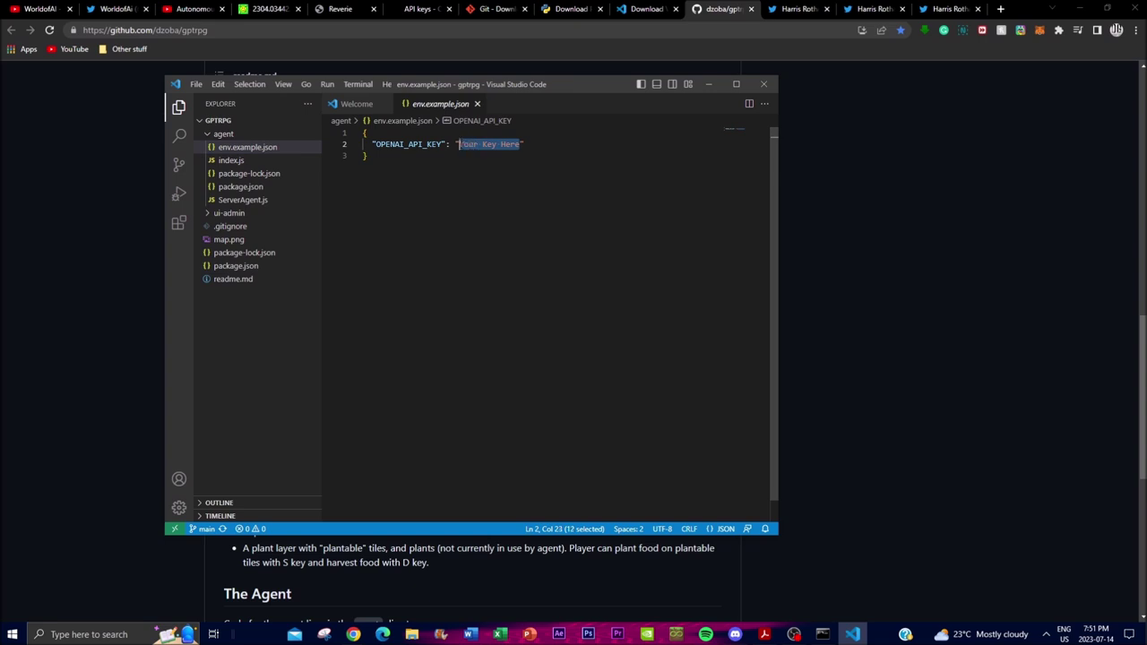
key(ctrl+v)
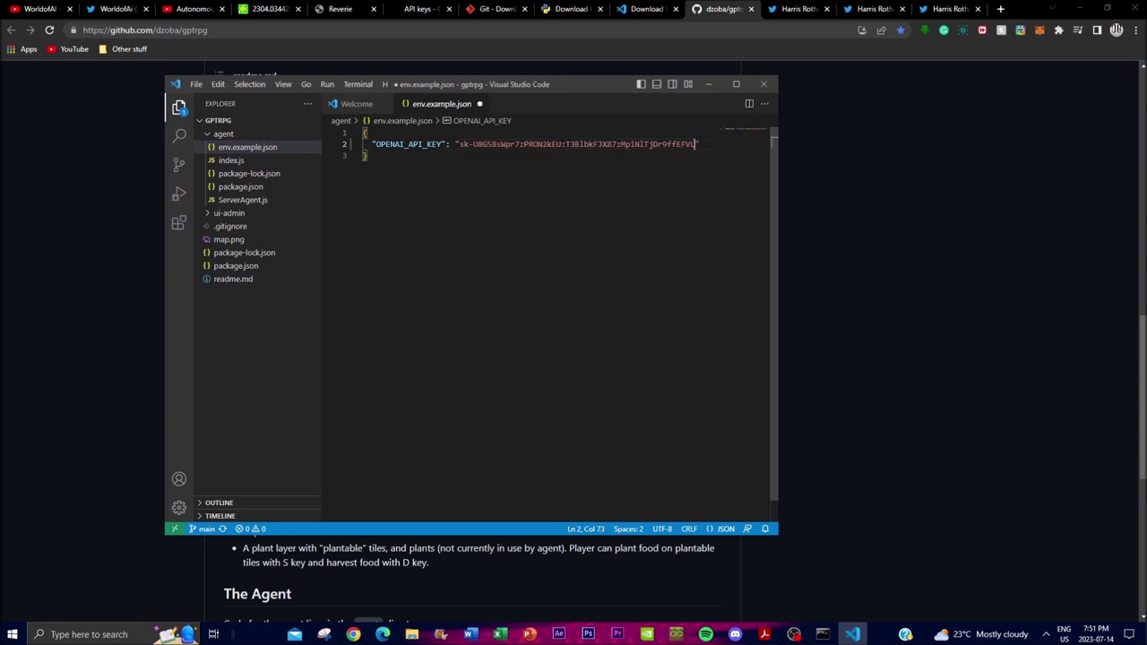
click(196, 84)
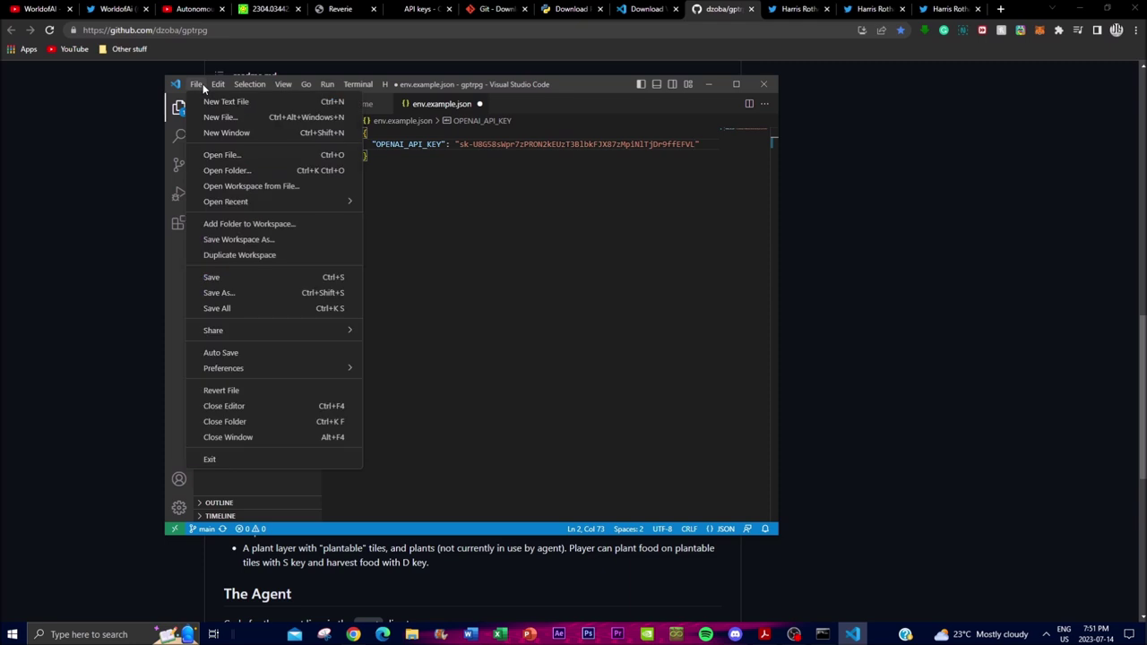
click(218, 280)
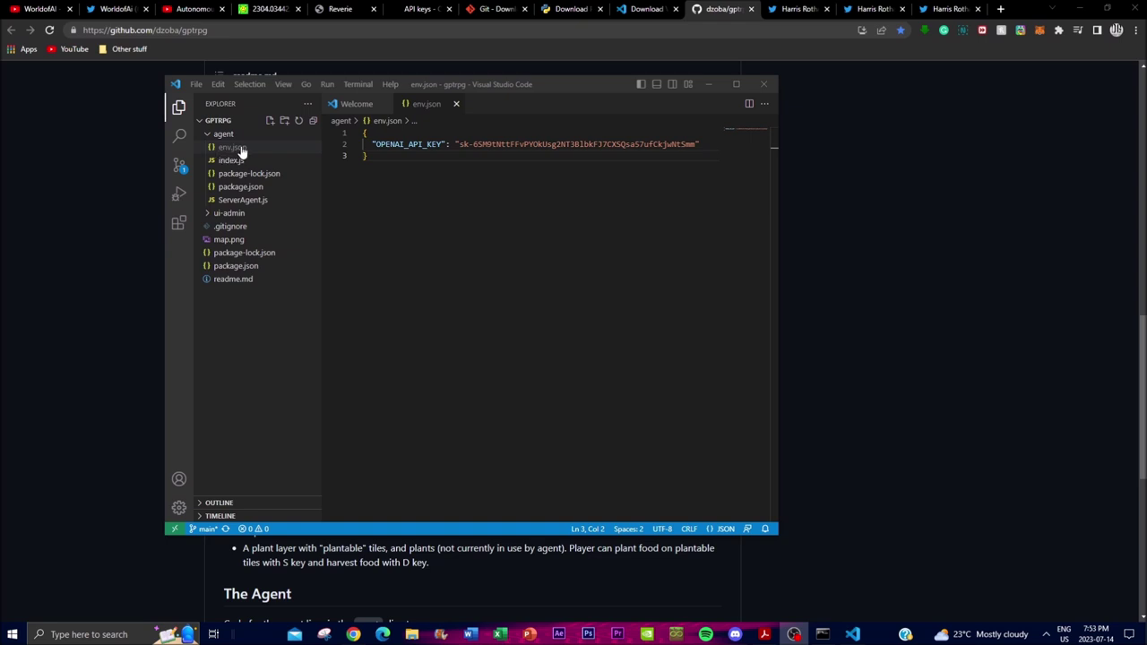
Save the file as env.json and close VS Code
click(193, 84)
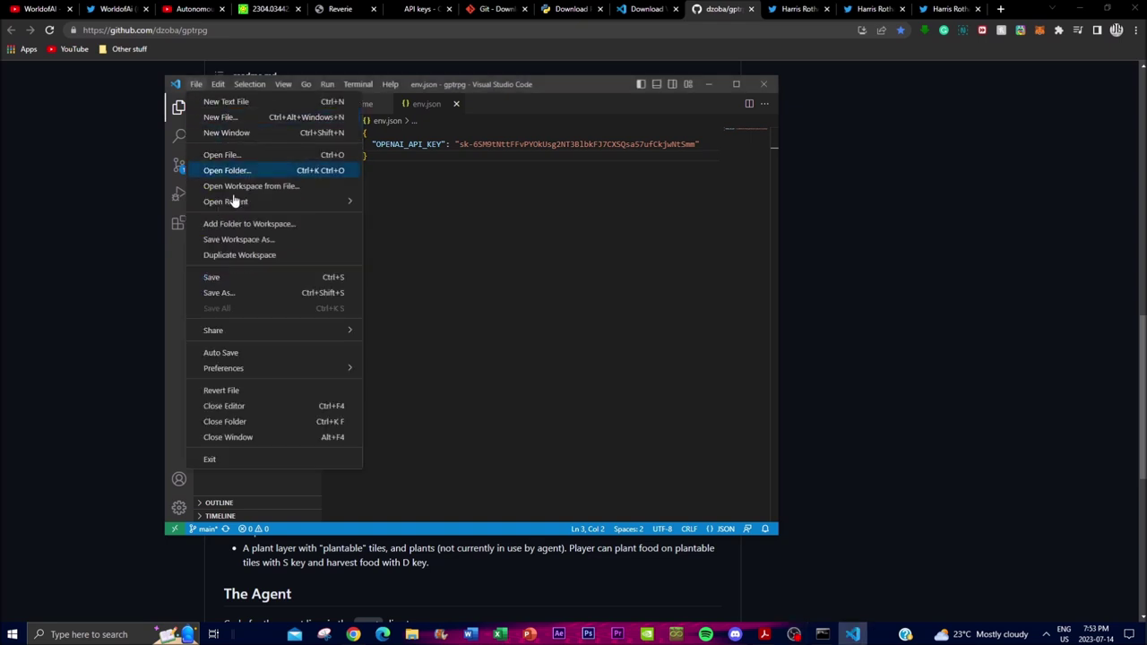
click(230, 277)
click(763, 85)
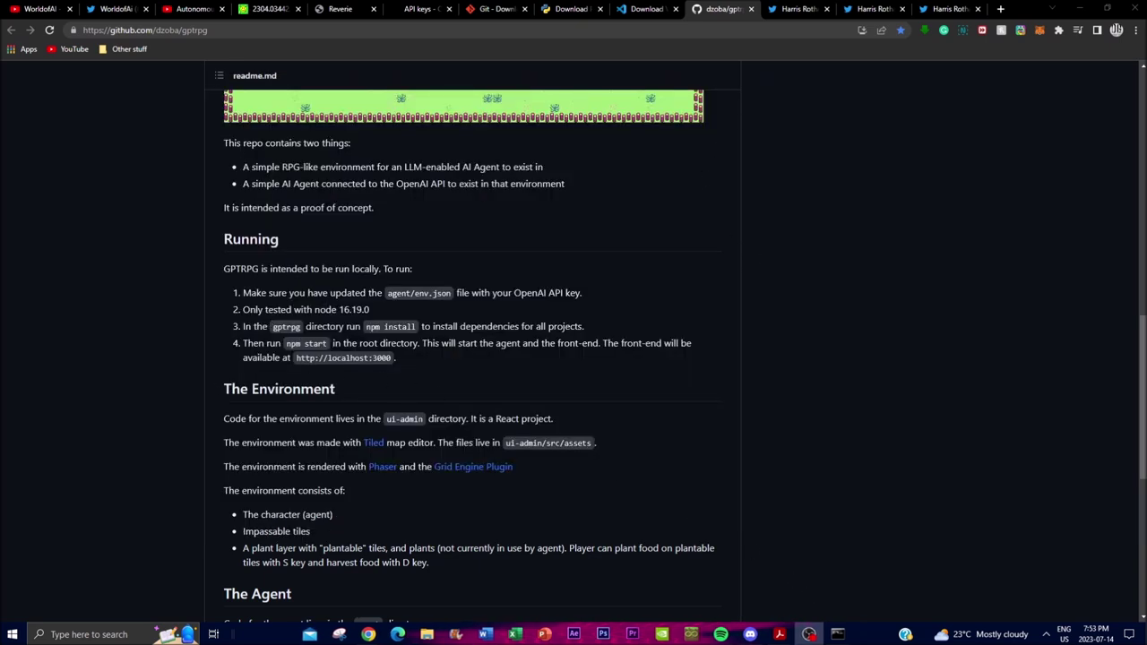
Run npm install in the gptrpg folder and watch it finish in Command Prompt
mouse_move(366, 328)
mouse_down()
mouse_move(419, 328)
mouse_move(367, 326)
mouse_up()
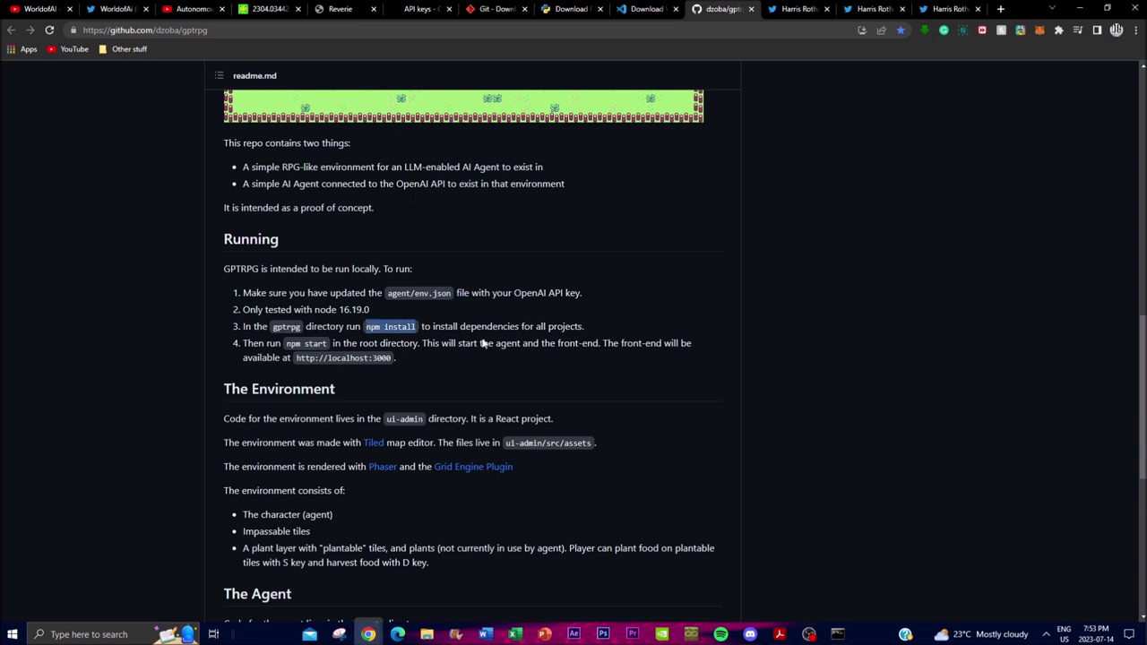
click(837, 635)
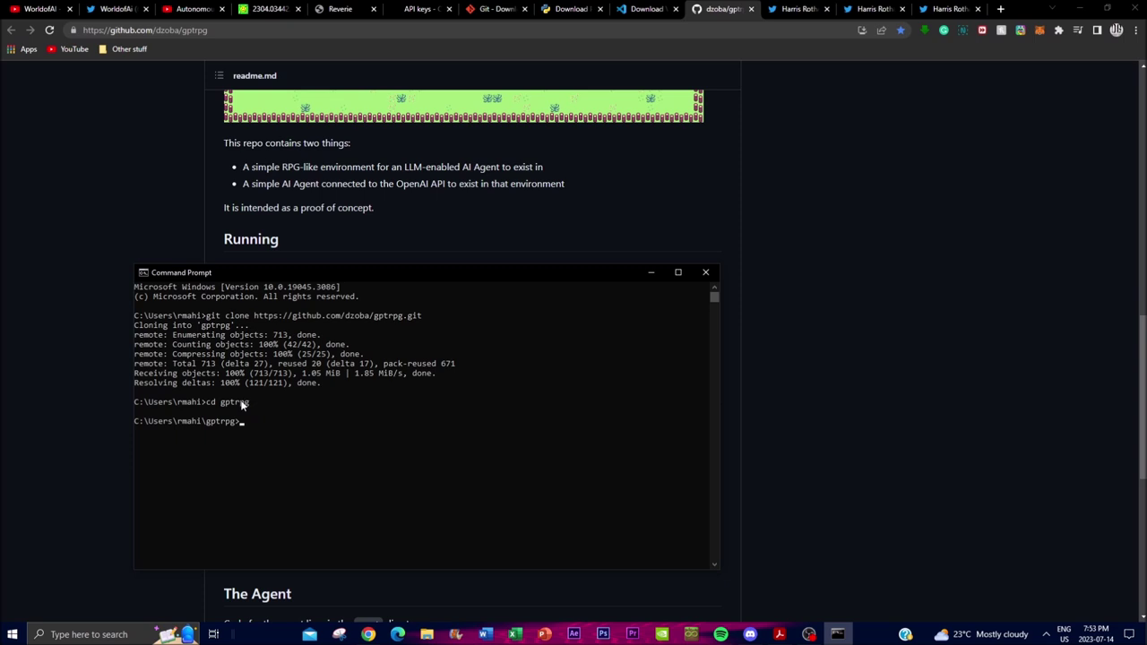
text(npm install)
key(Return)
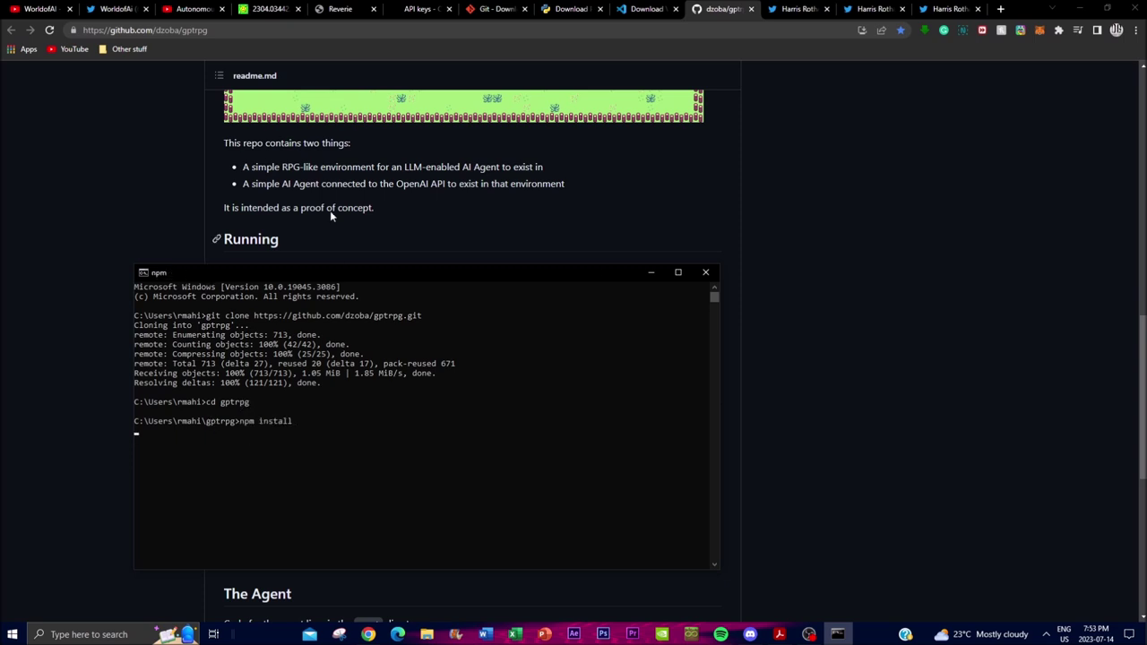
drag(308, 276, 365, 189)
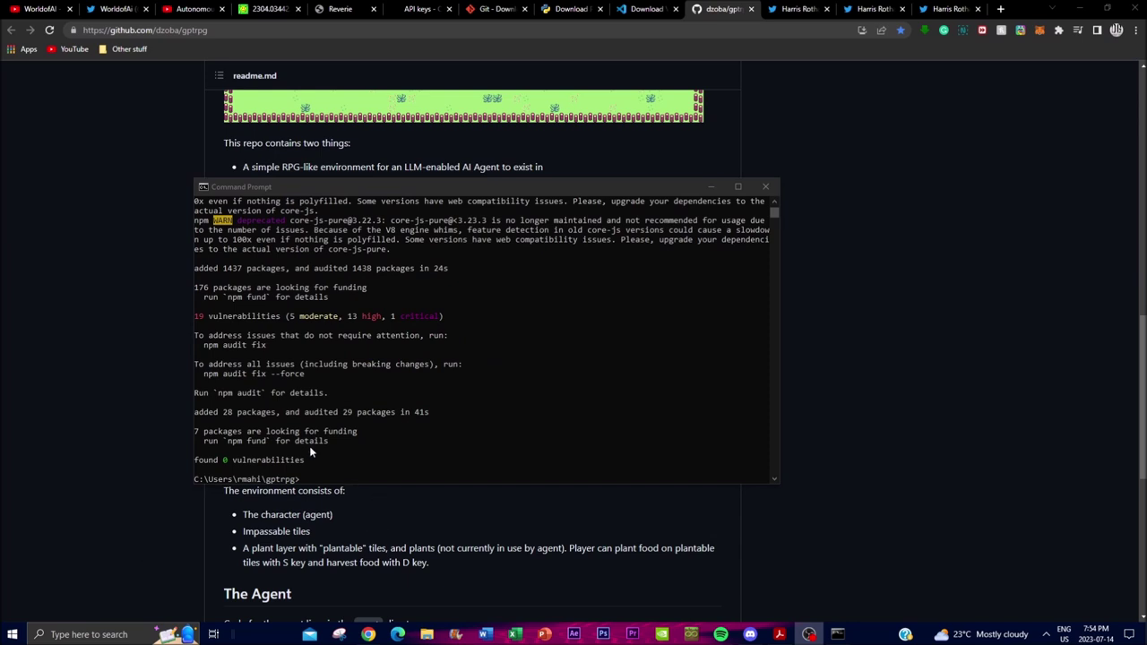
click(125, 383)
drag(286, 345, 328, 345)
key(ctrl+c)
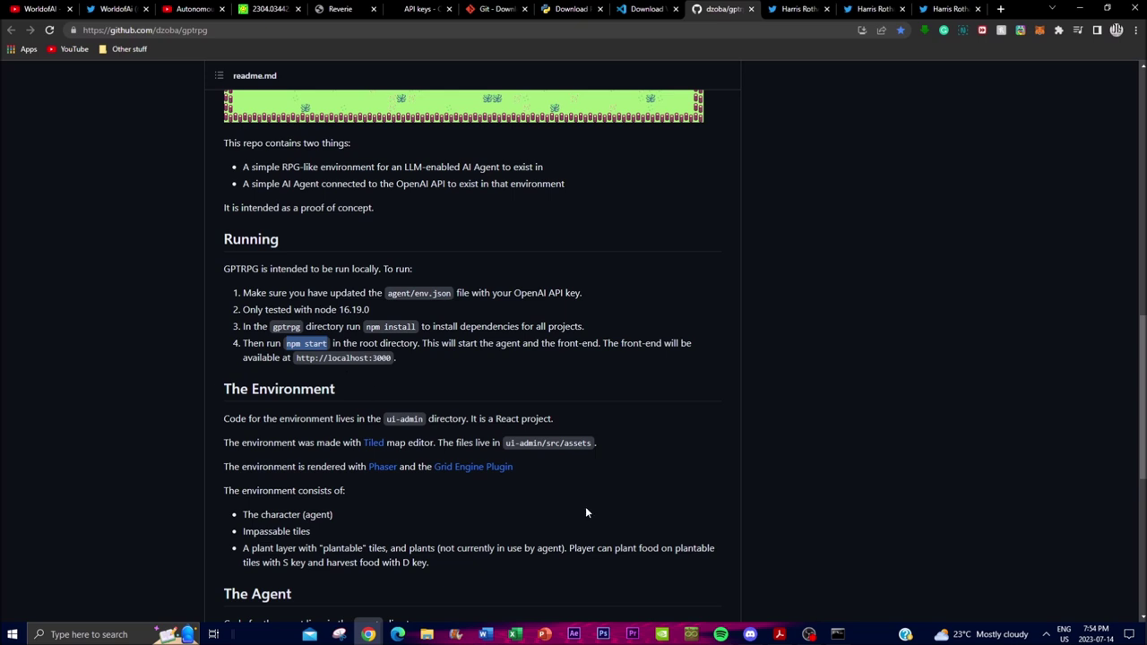
Paste and run npm start at the gptrpg prompt
click(837, 634)
key(ctrl+v)
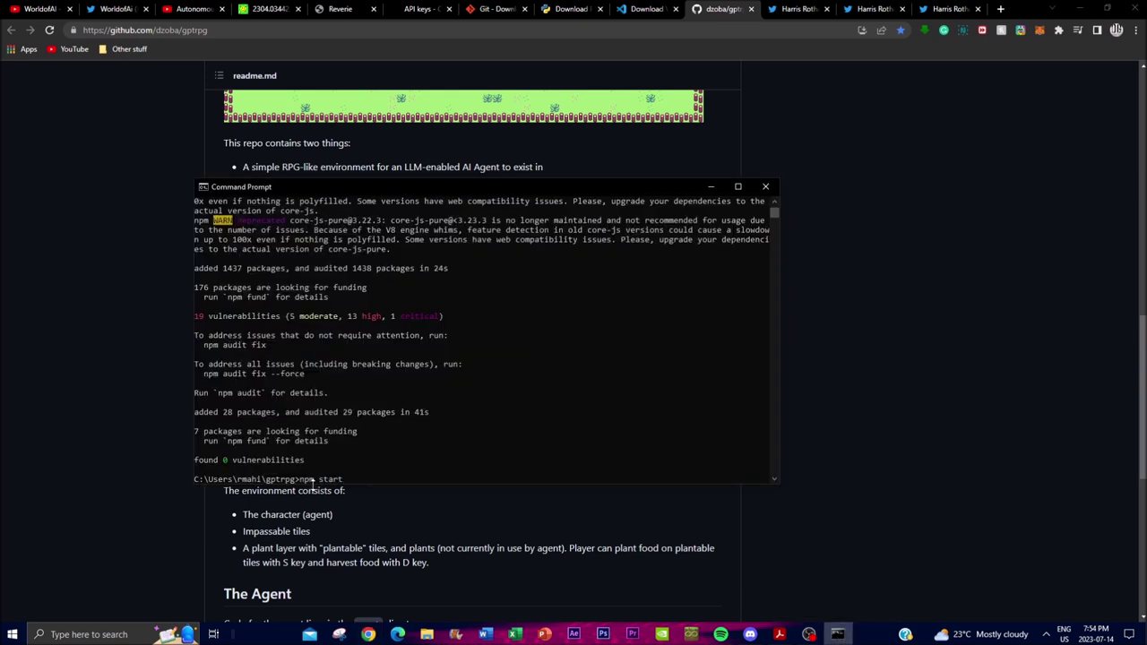
key(Return)
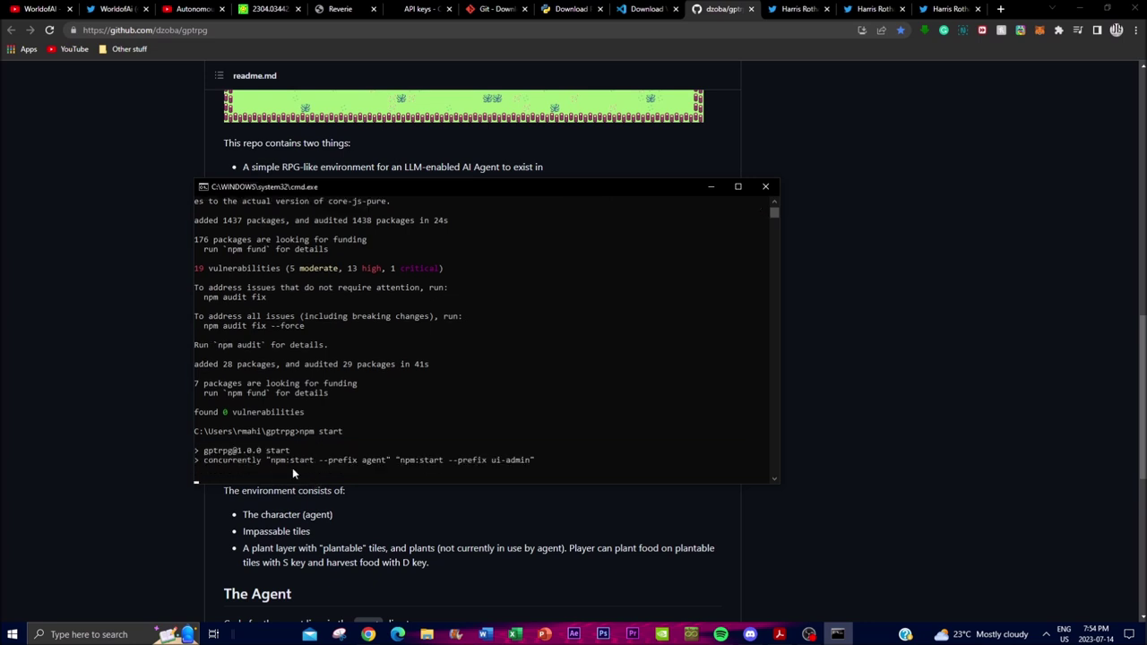
Copy the readme's localhost address and load it in a new Chrome tab
click(108, 291)
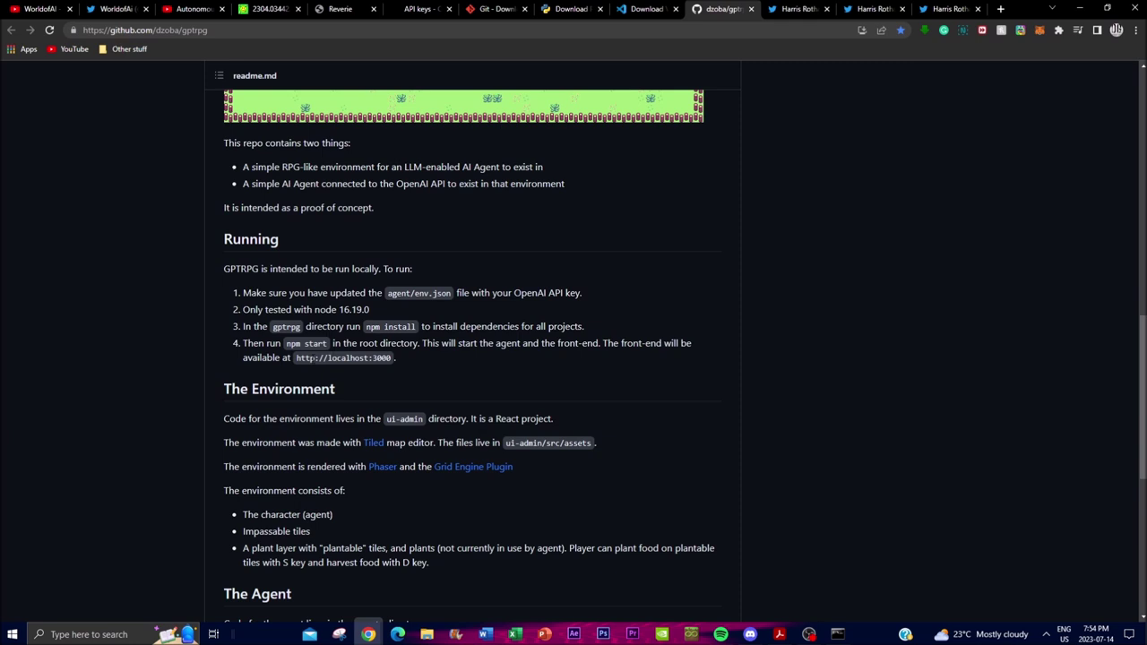
drag(296, 360, 391, 358)
key(ctrl+c)
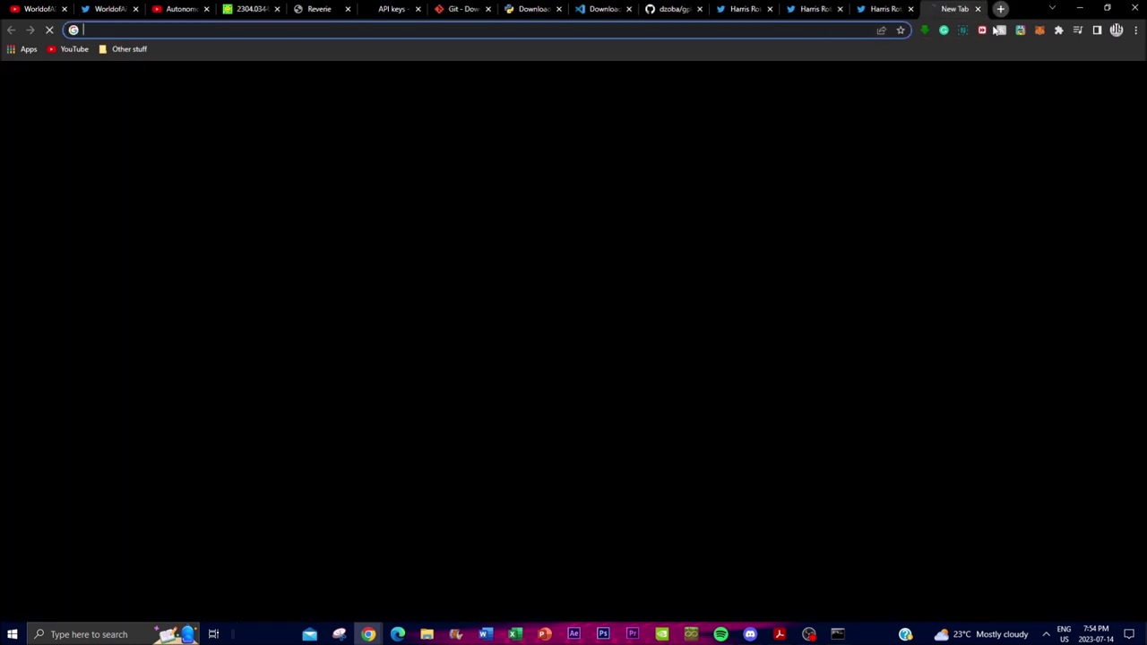
click(1001, 8)
key(ctrl+v)
key(Return)
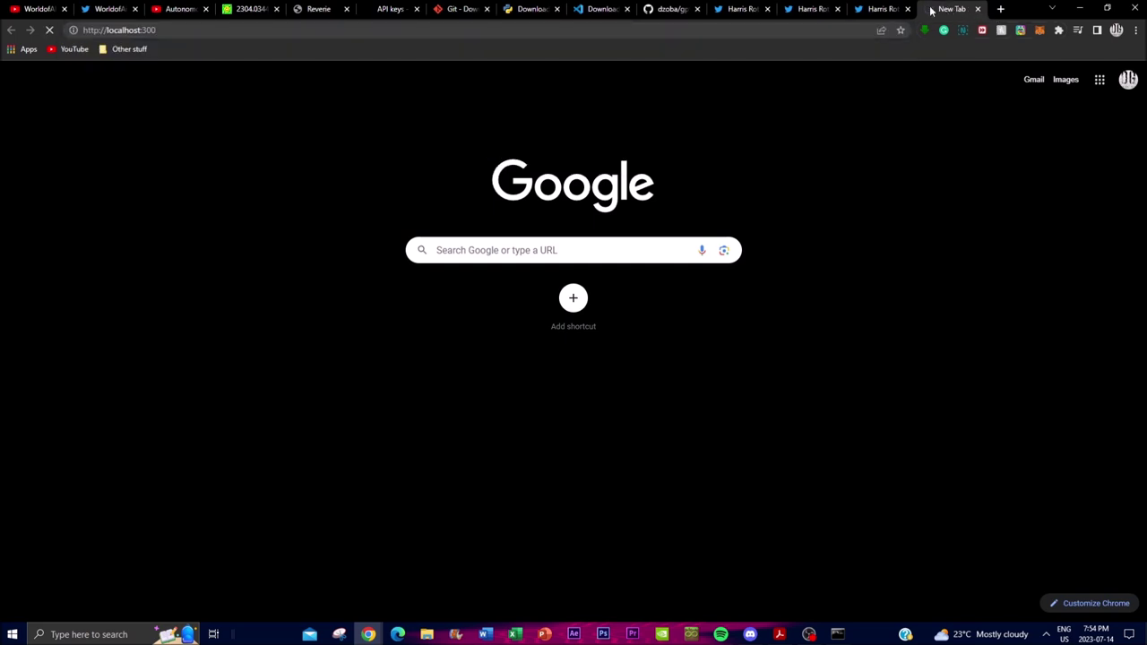
Close the extra Twitter tab, check the npm start output, and view the game at localhost:3000
click(908, 8)
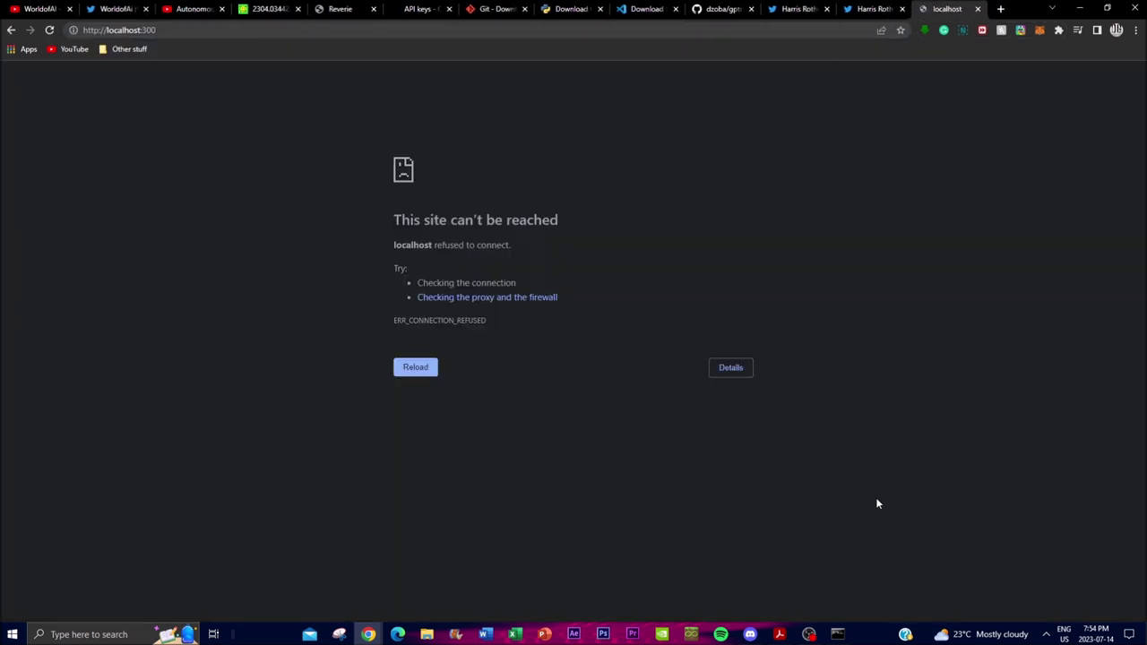
click(837, 634)
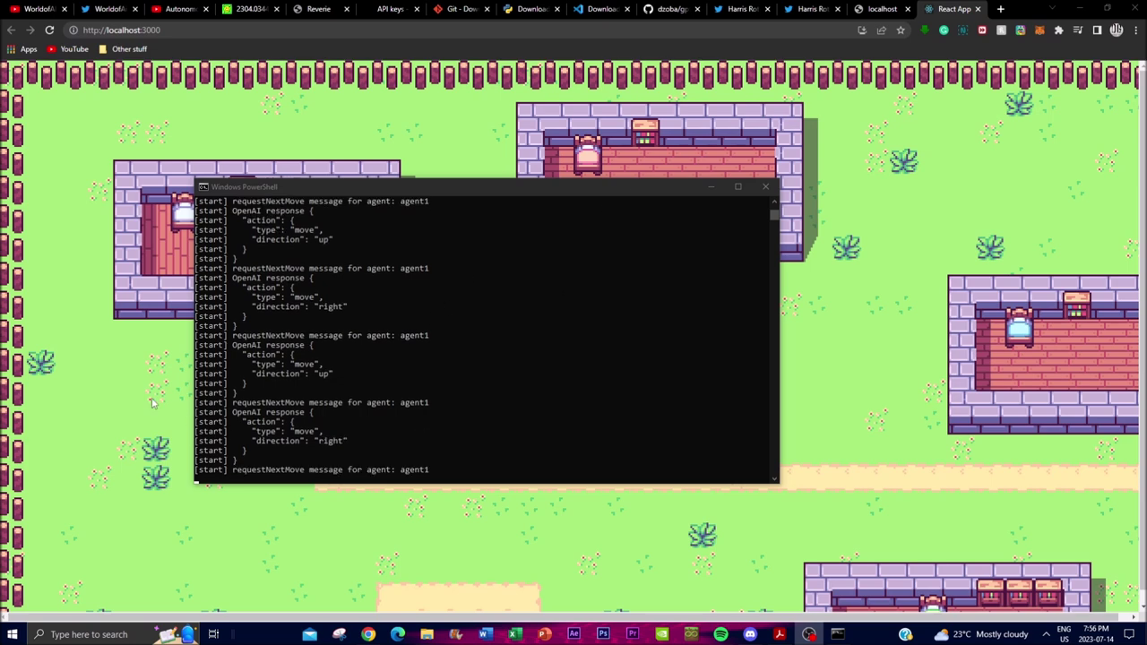
click(114, 400)
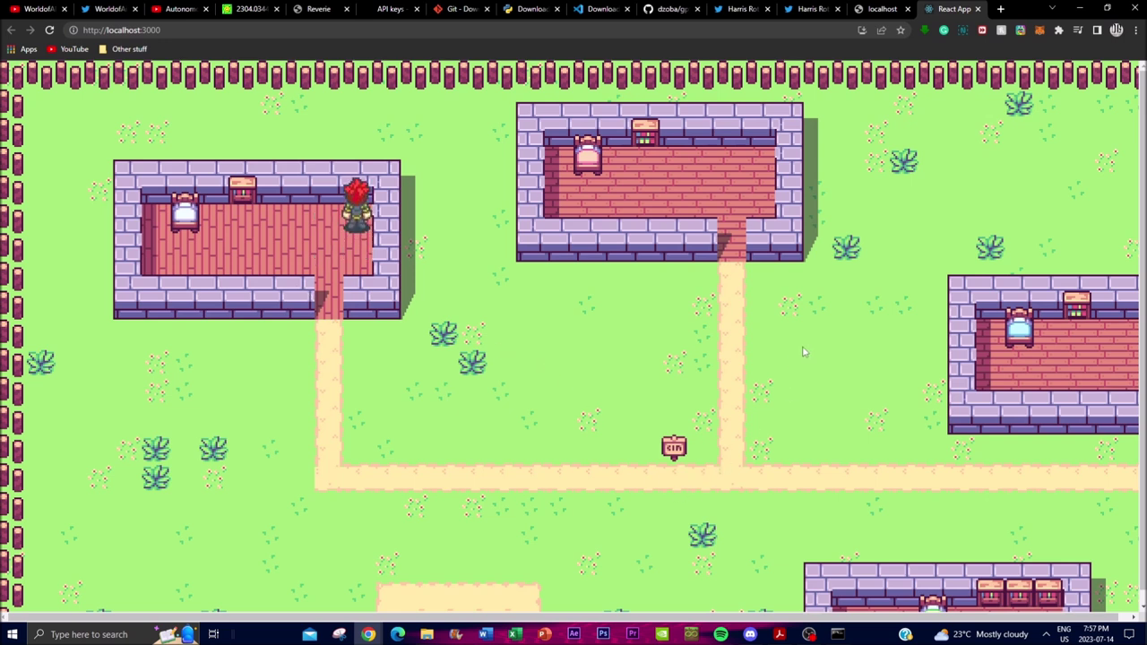
click(801, 9)
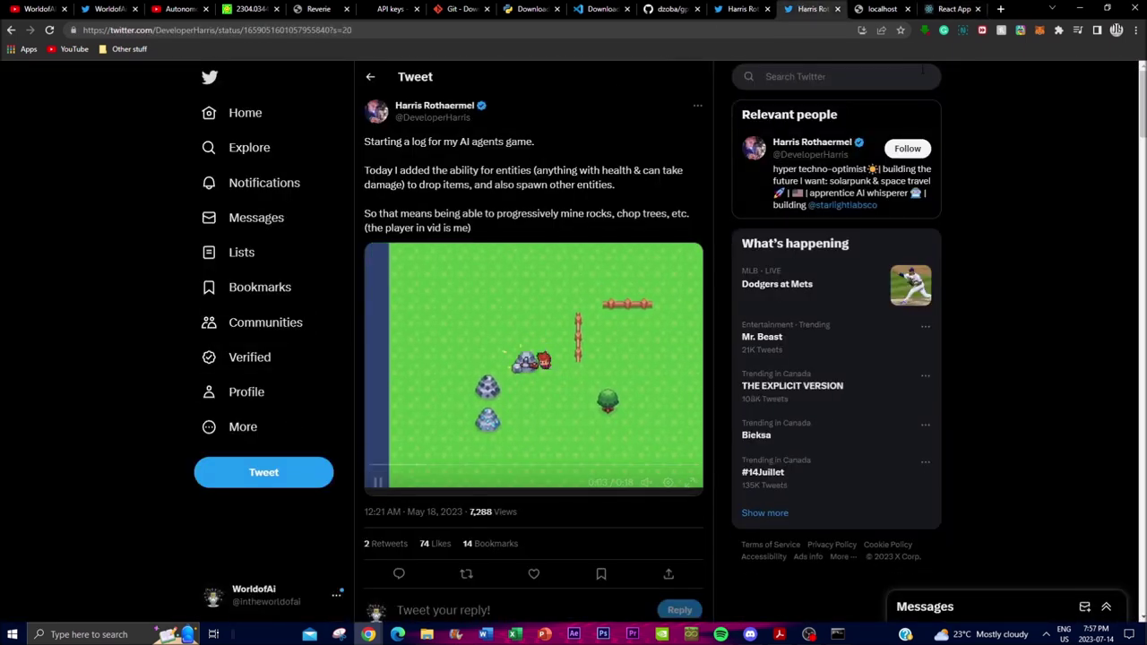
click(952, 9)
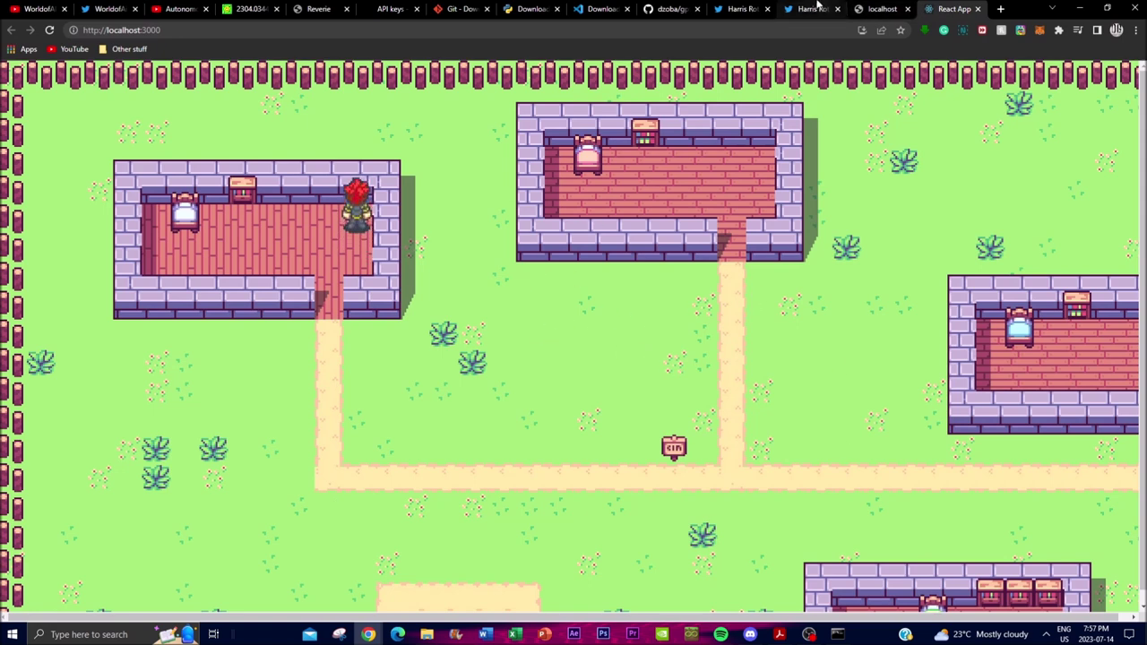
click(811, 9)
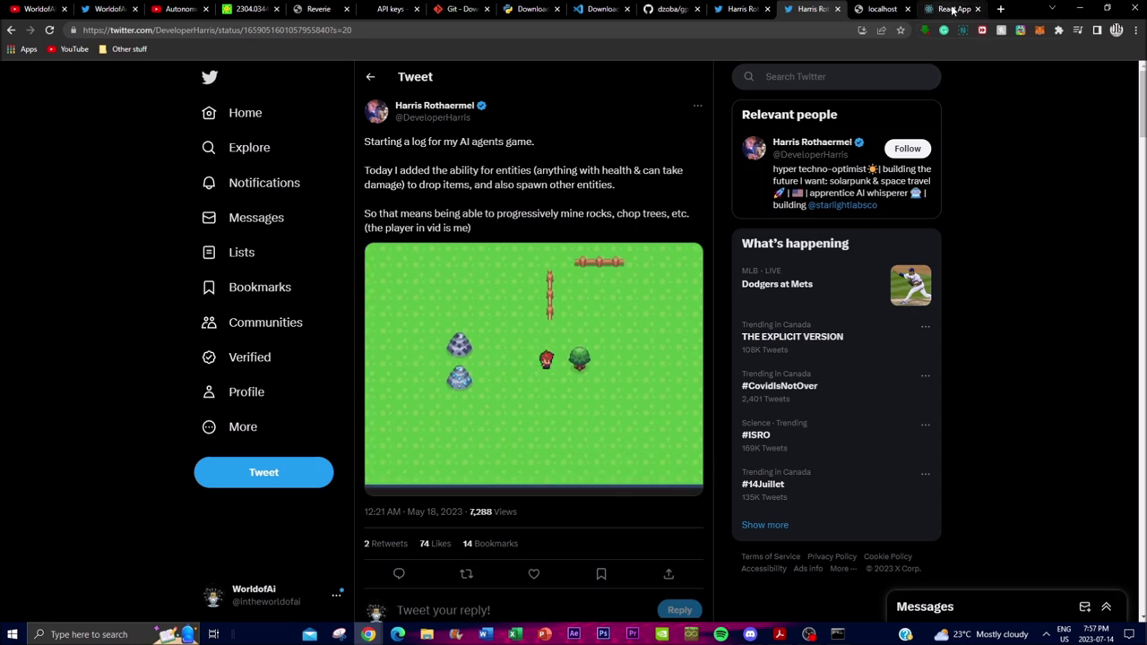
key(ctrl+9)
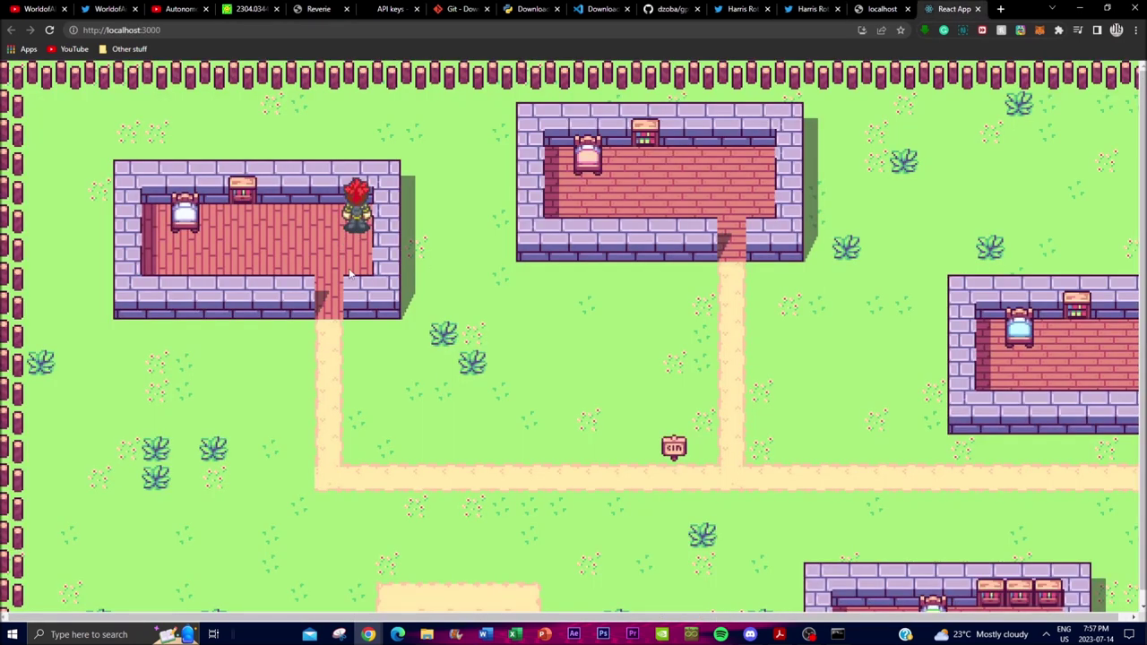